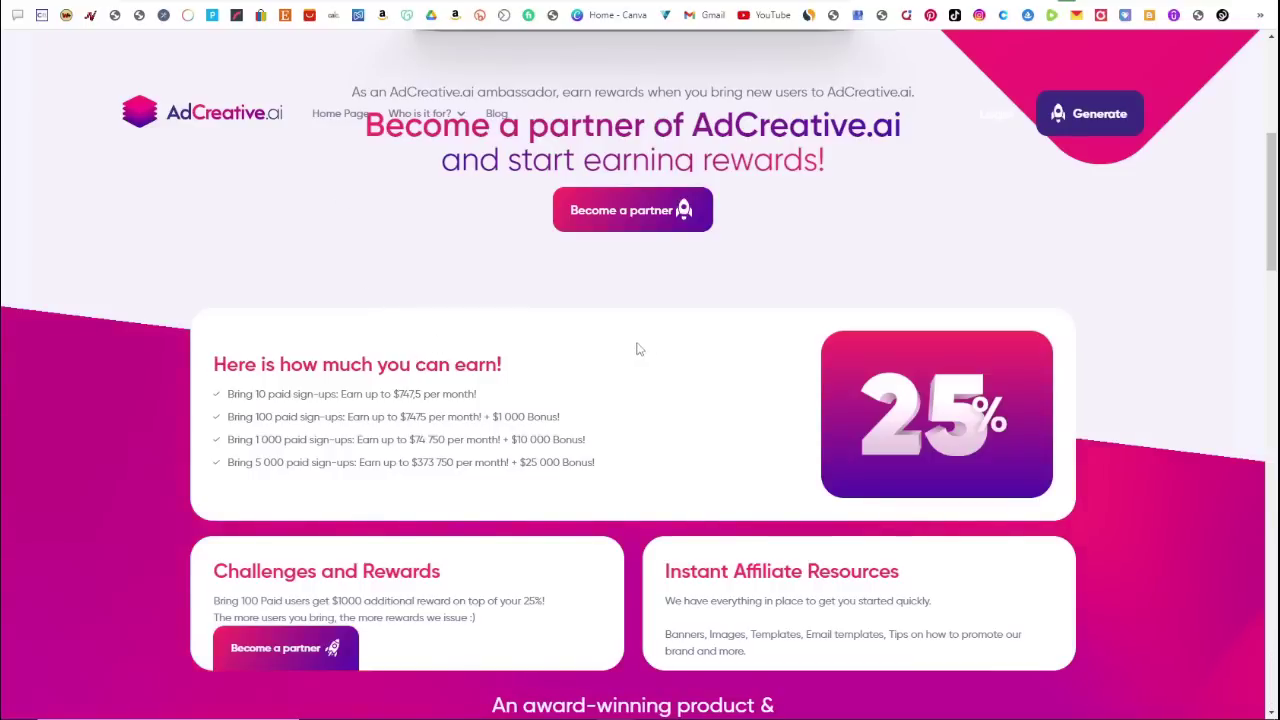
Open the AdCreative.ai partner dashboard and review the custom and default referral link options in the Links section.
click(632, 212)
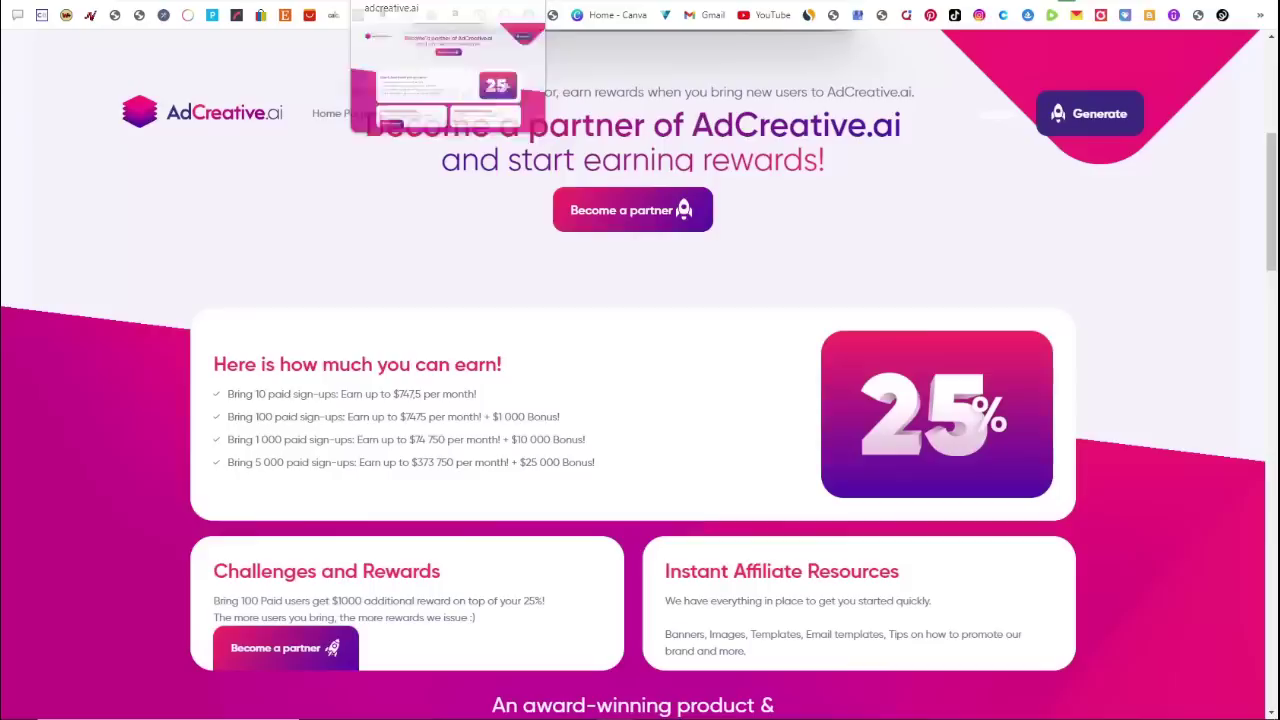
click(595, 229)
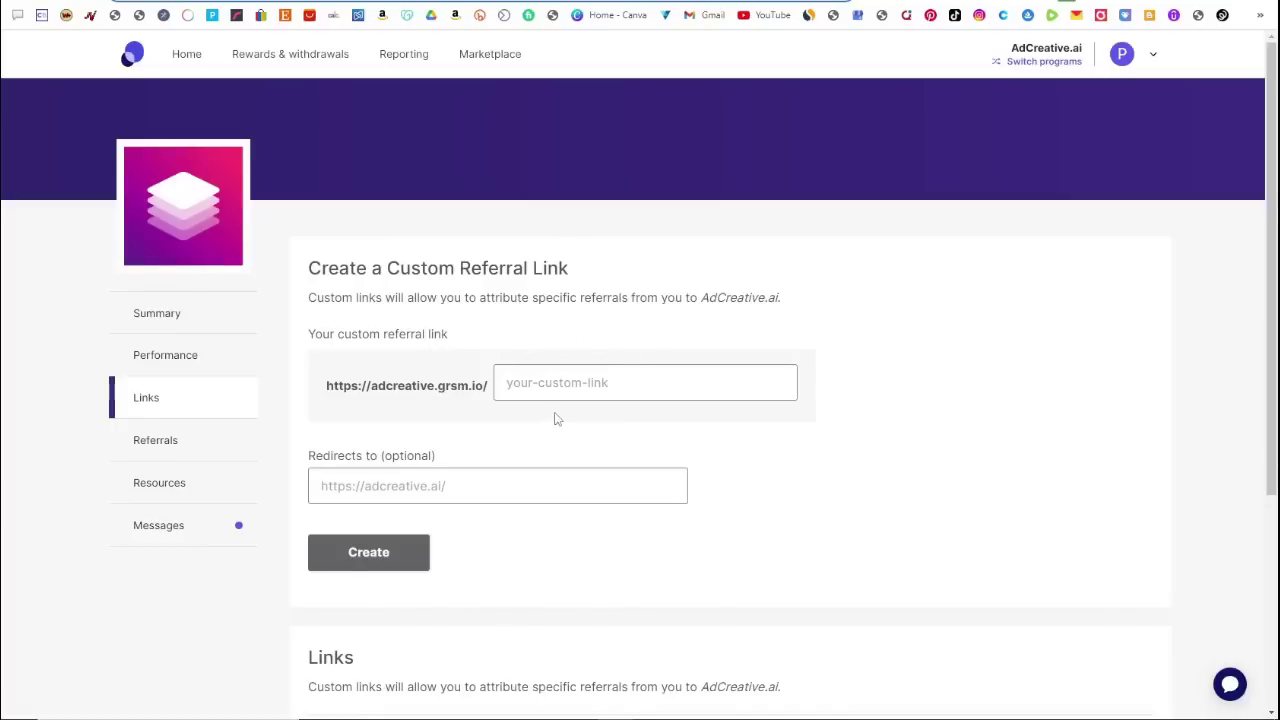
scroll(554, 413, down, 1)
scroll(554, 413, down, 3)
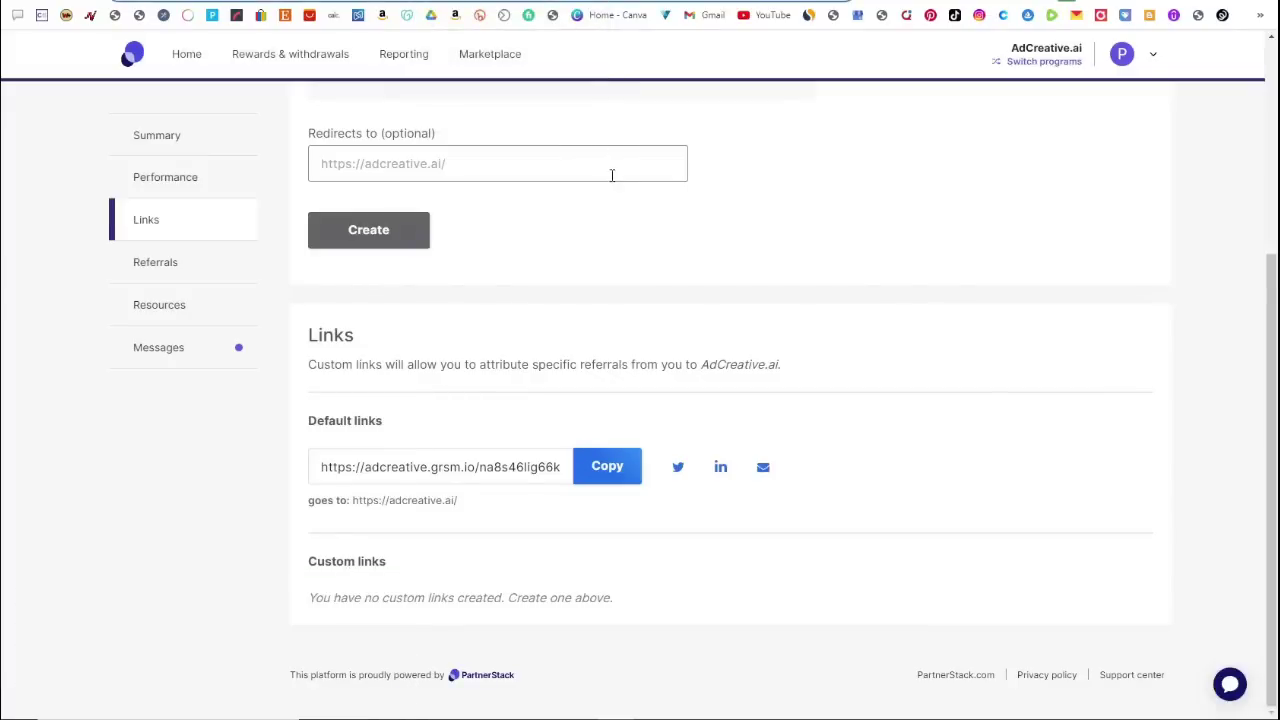
Open the affiliate Resources and look through the downloadable banner images and the AdCreative.ai Google Drive link.
click(198, 312)
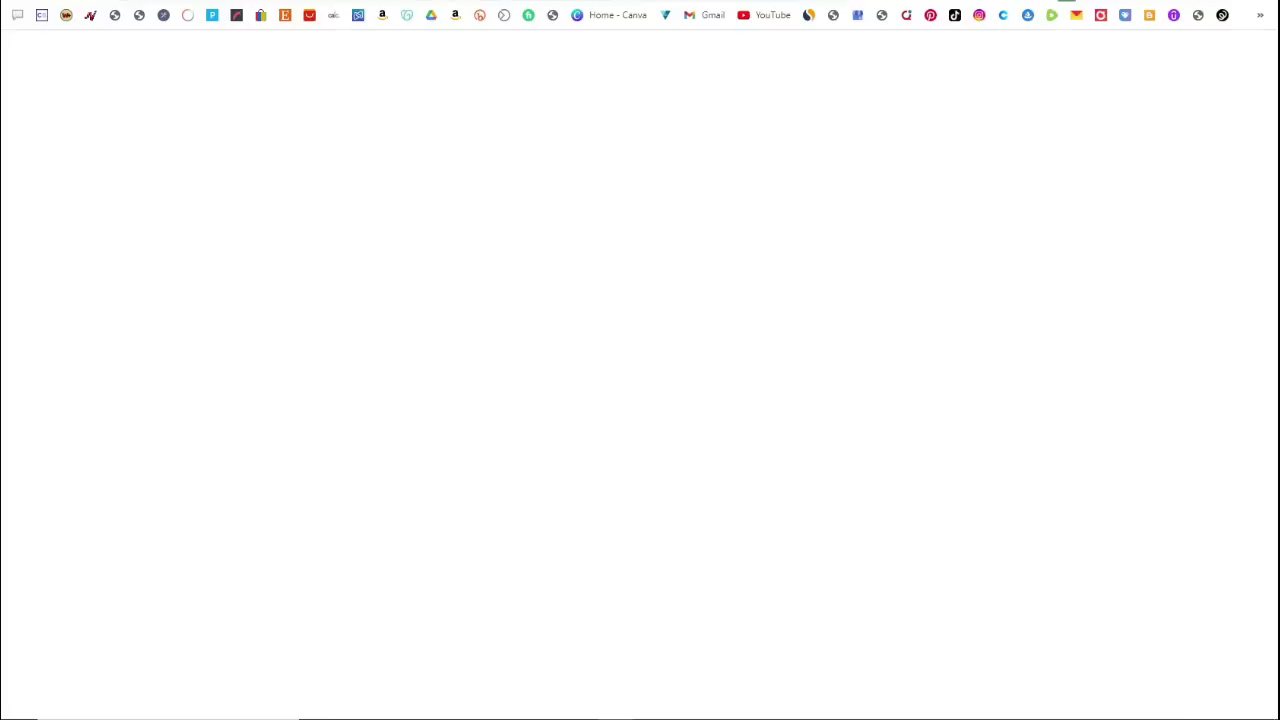
scroll(697, 323, down, 5)
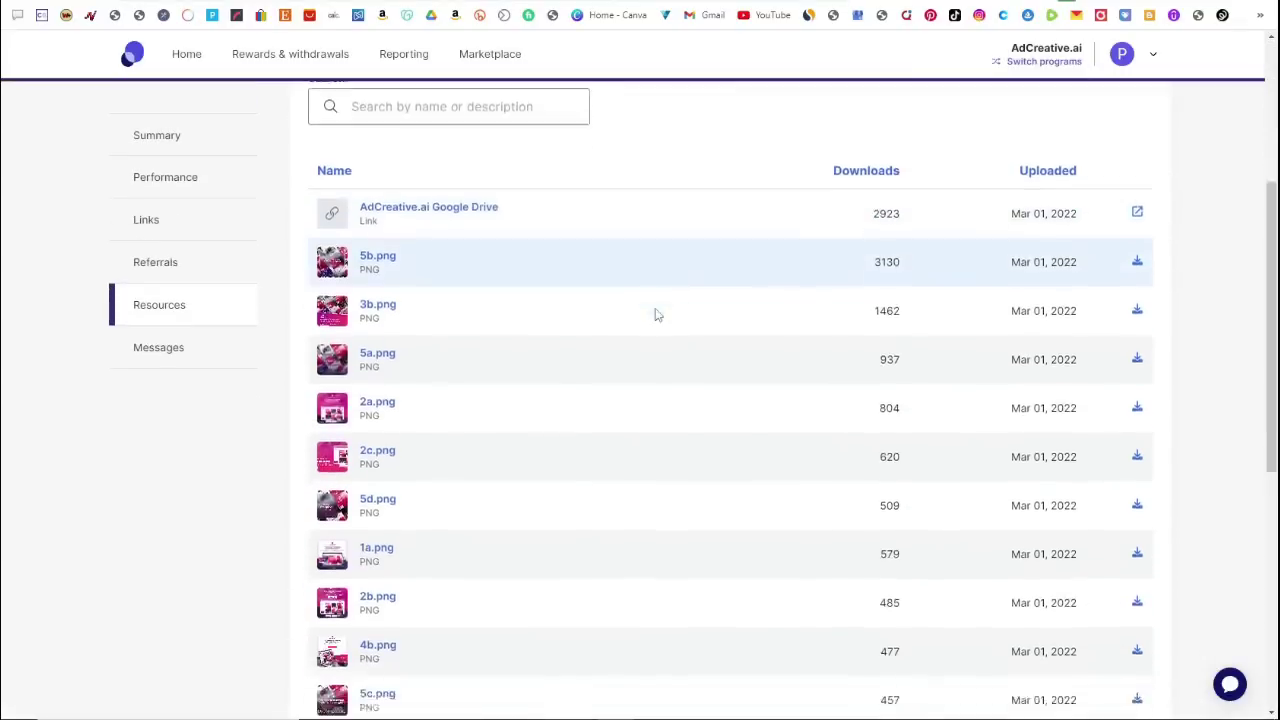
scroll(651, 304, up, 2)
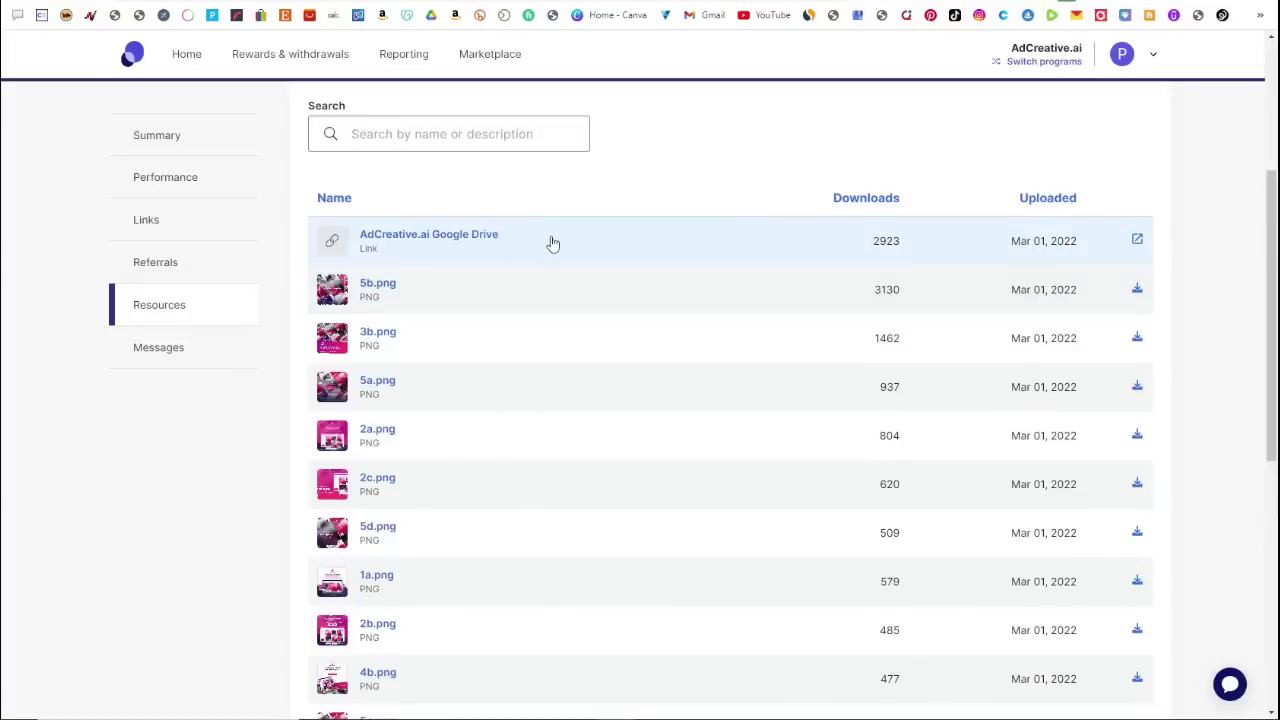
scroll(555, 231, down, 6)
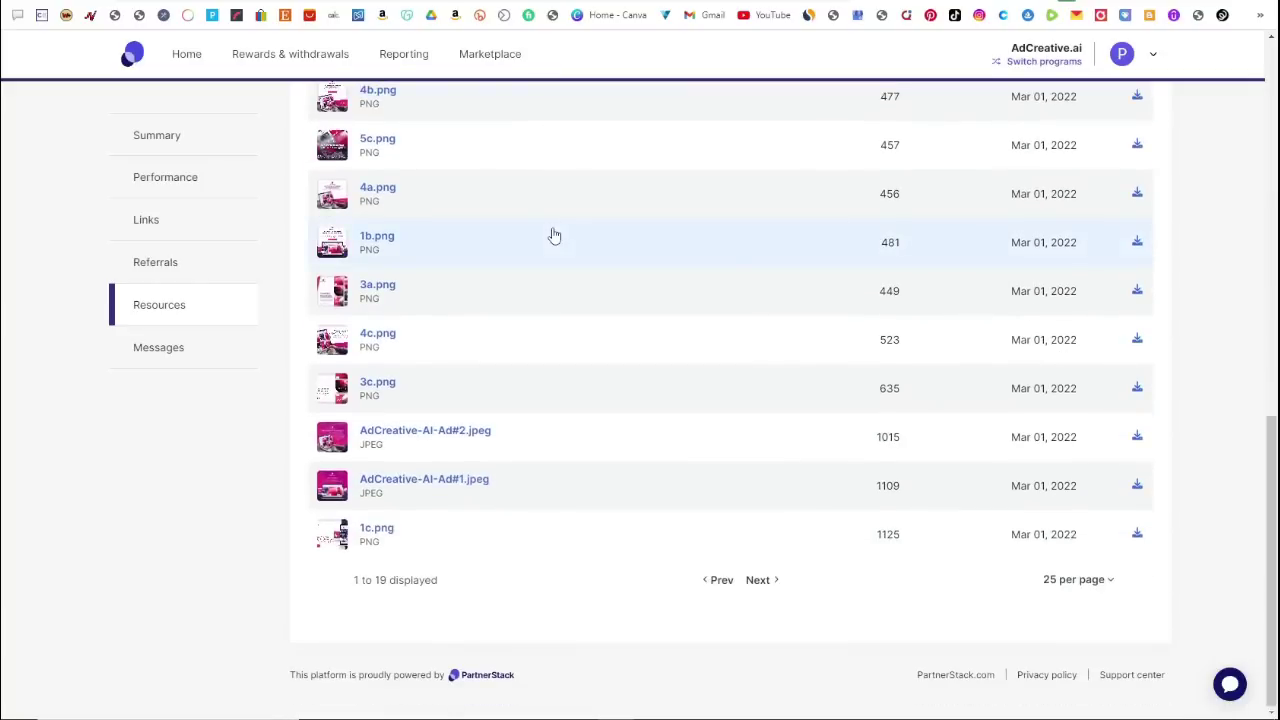
scroll(555, 236, up, 8)
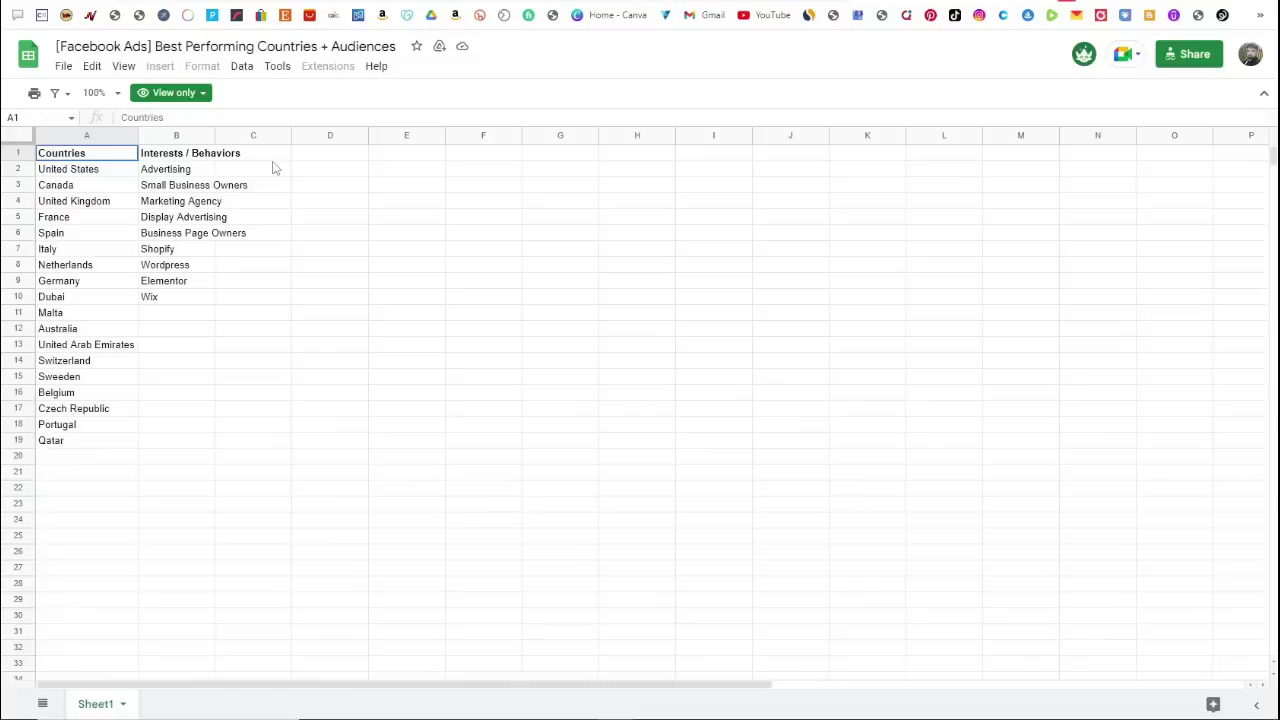
Examine the Facebook Ads best-performing countries sheet, highlighting United States, Canada and United Kingdom in A2:A4.
click(77, 171)
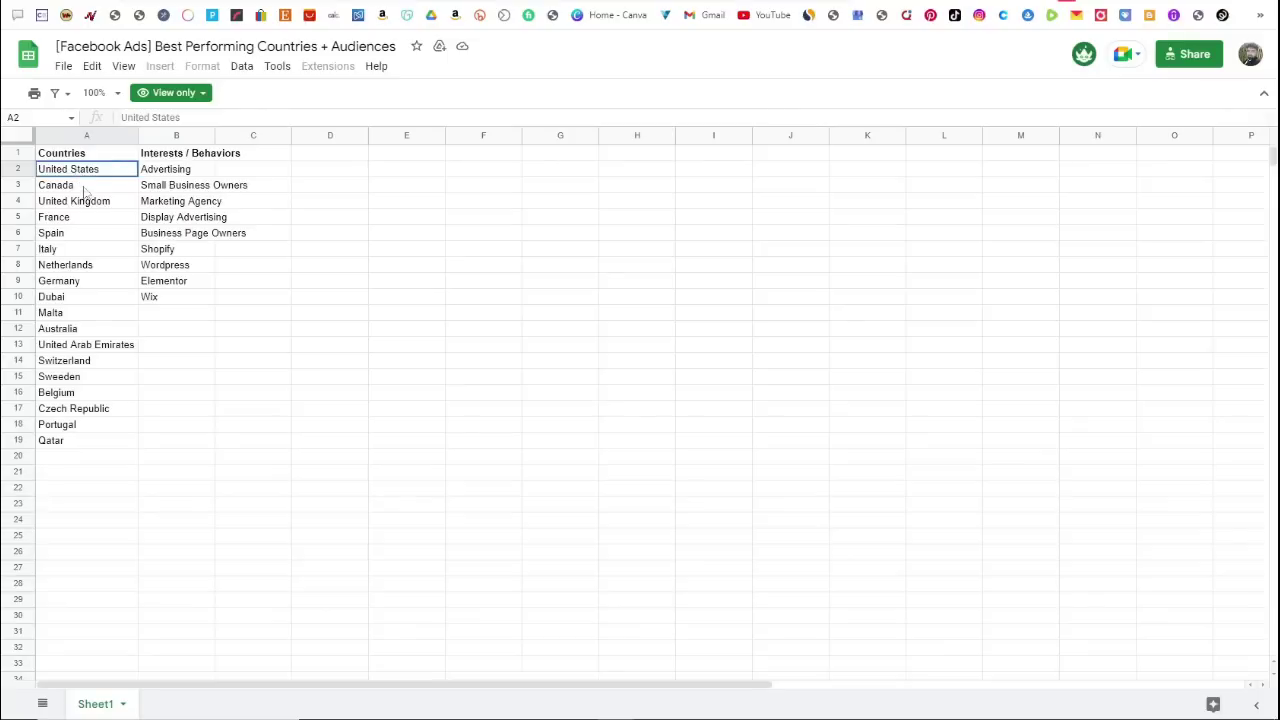
click(87, 187)
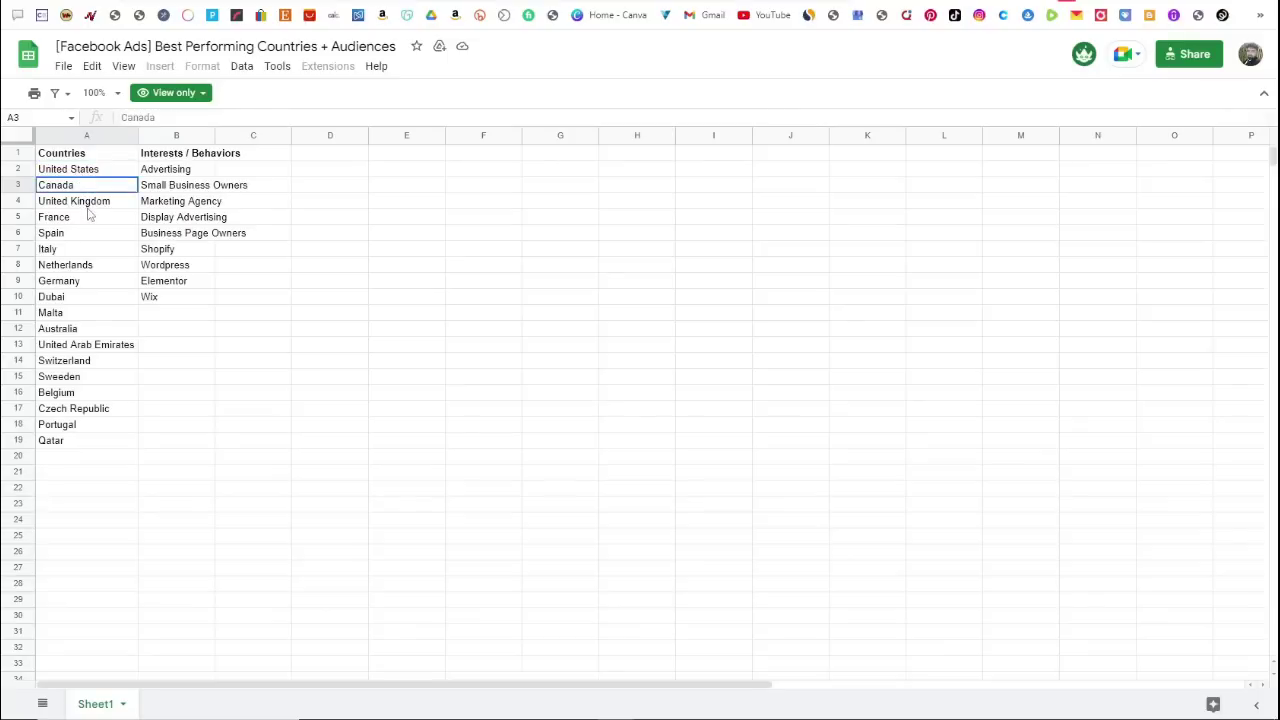
click(89, 207)
drag(87, 170, 87, 203)
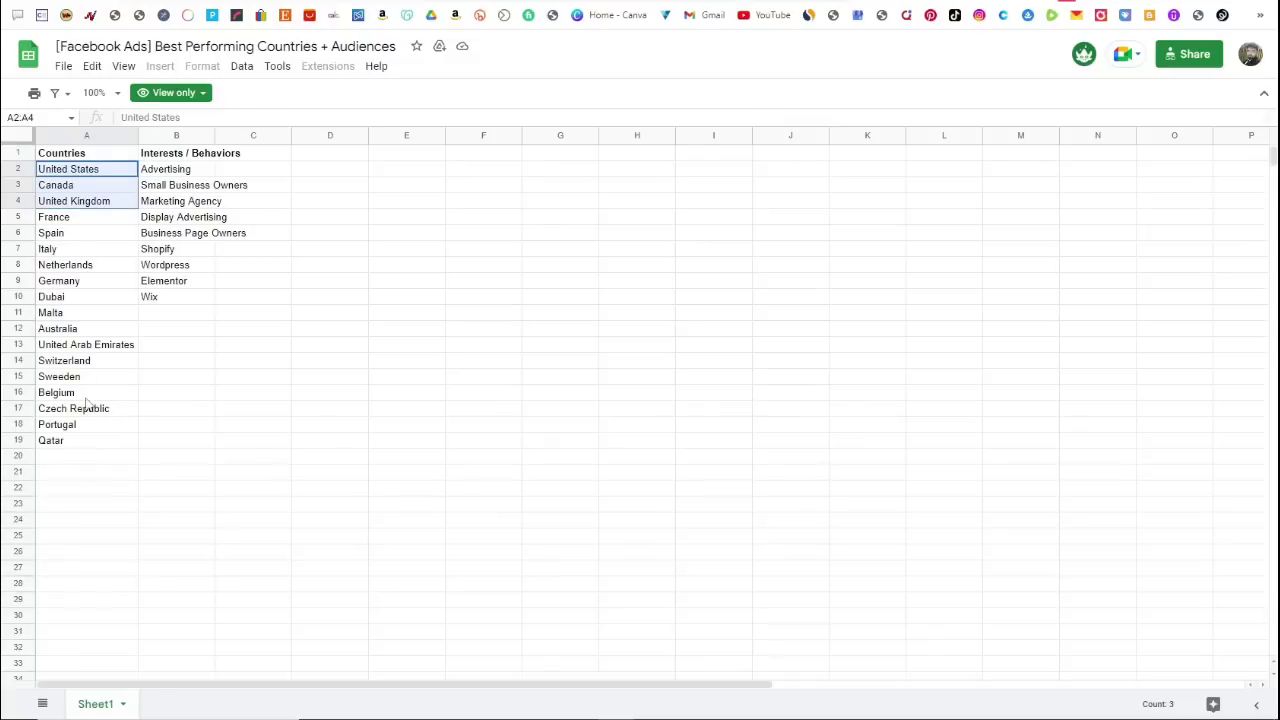
click(73, 346)
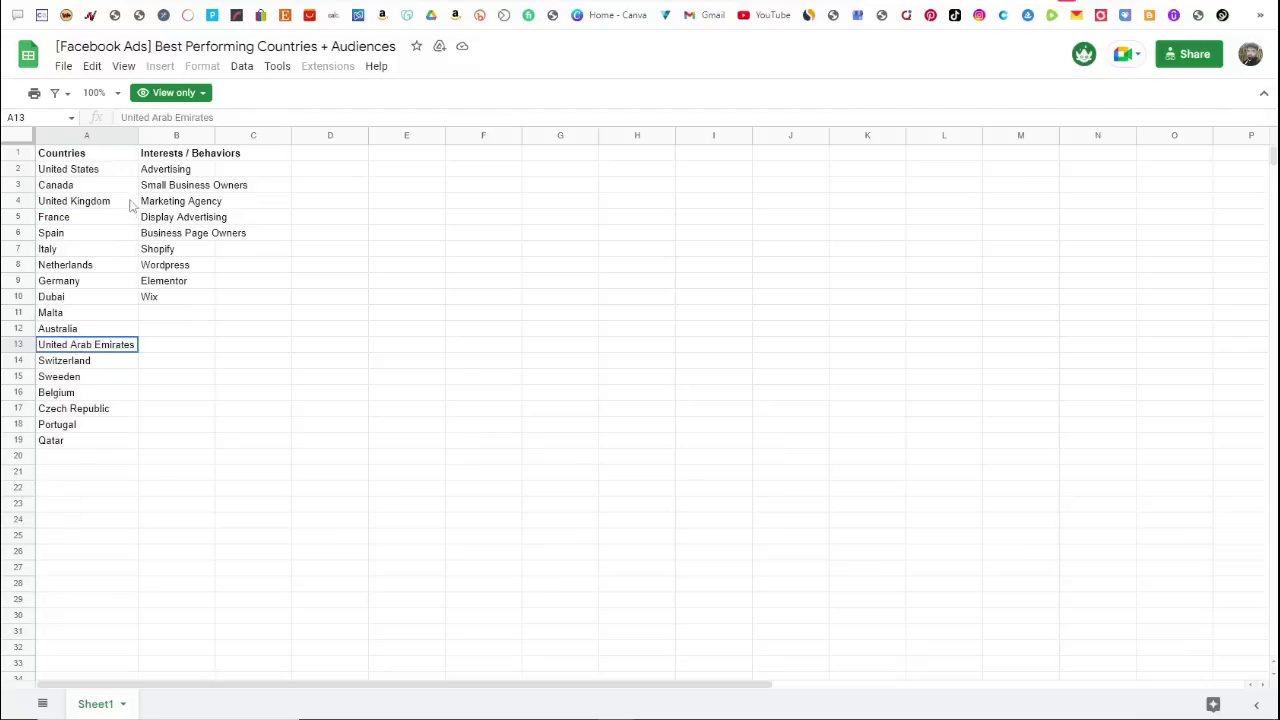
drag(100, 176, 102, 202)
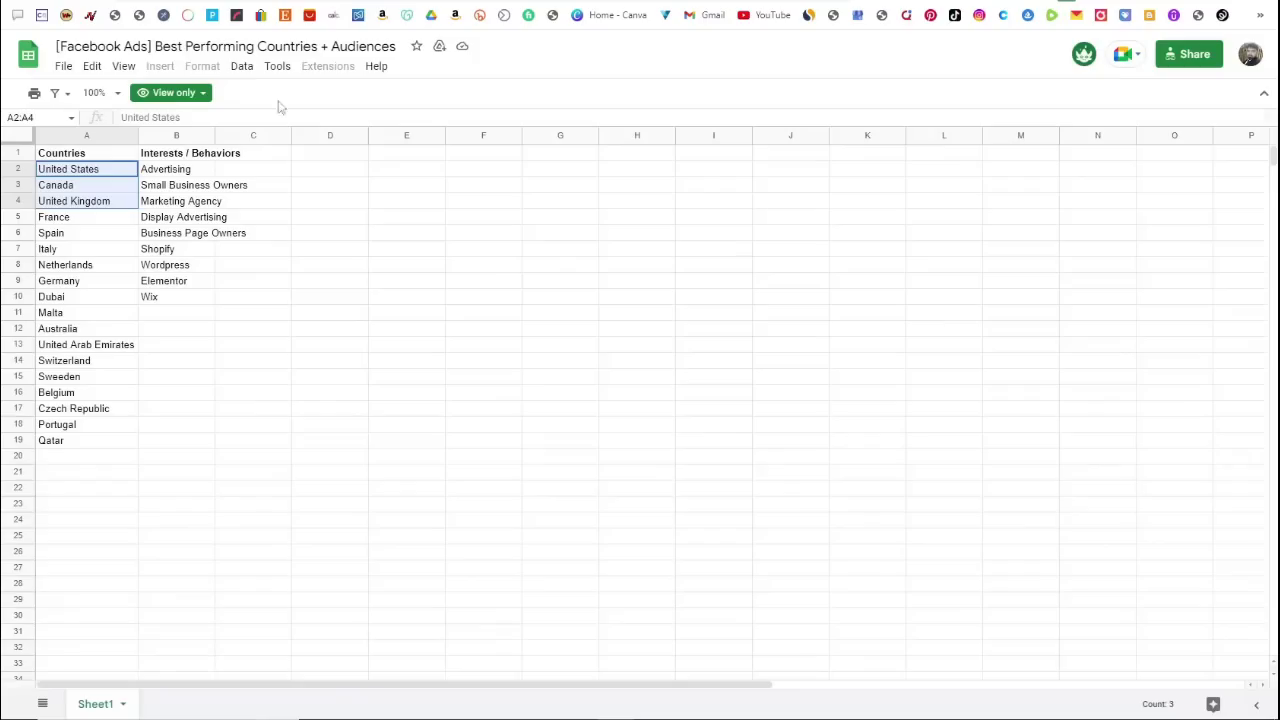
click(87, 186)
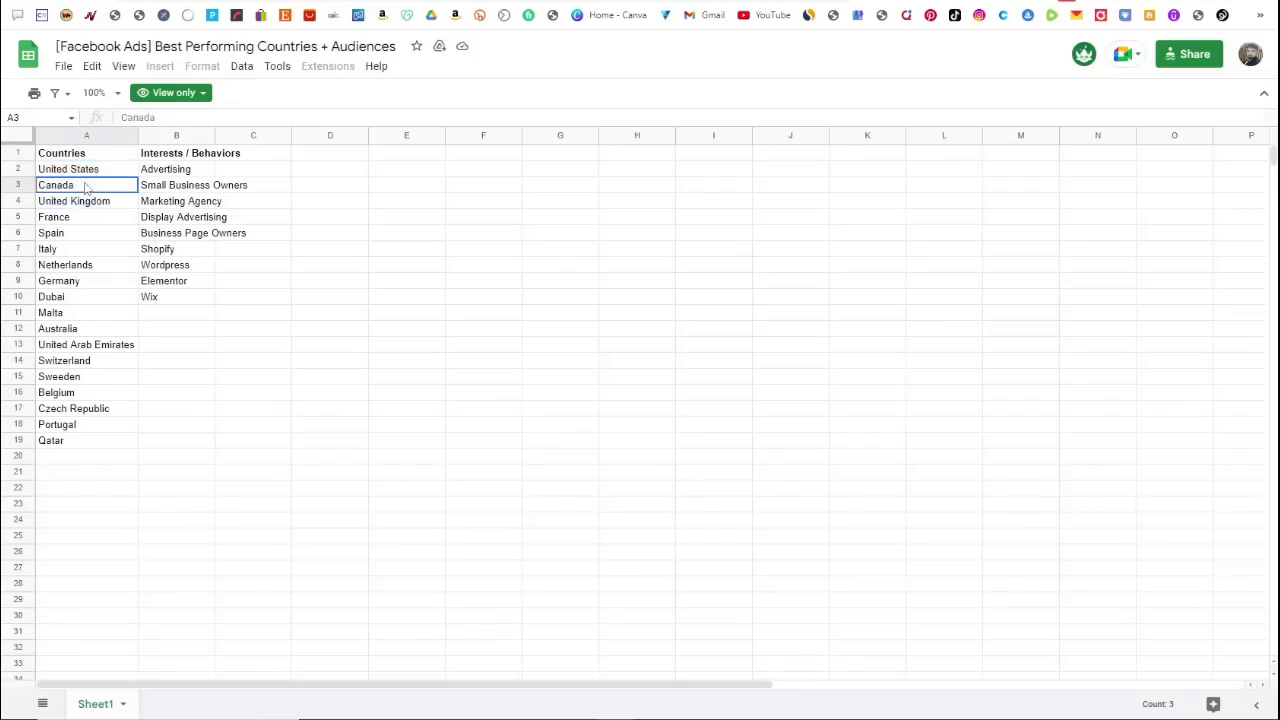
click(90, 201)
drag(88, 170, 90, 201)
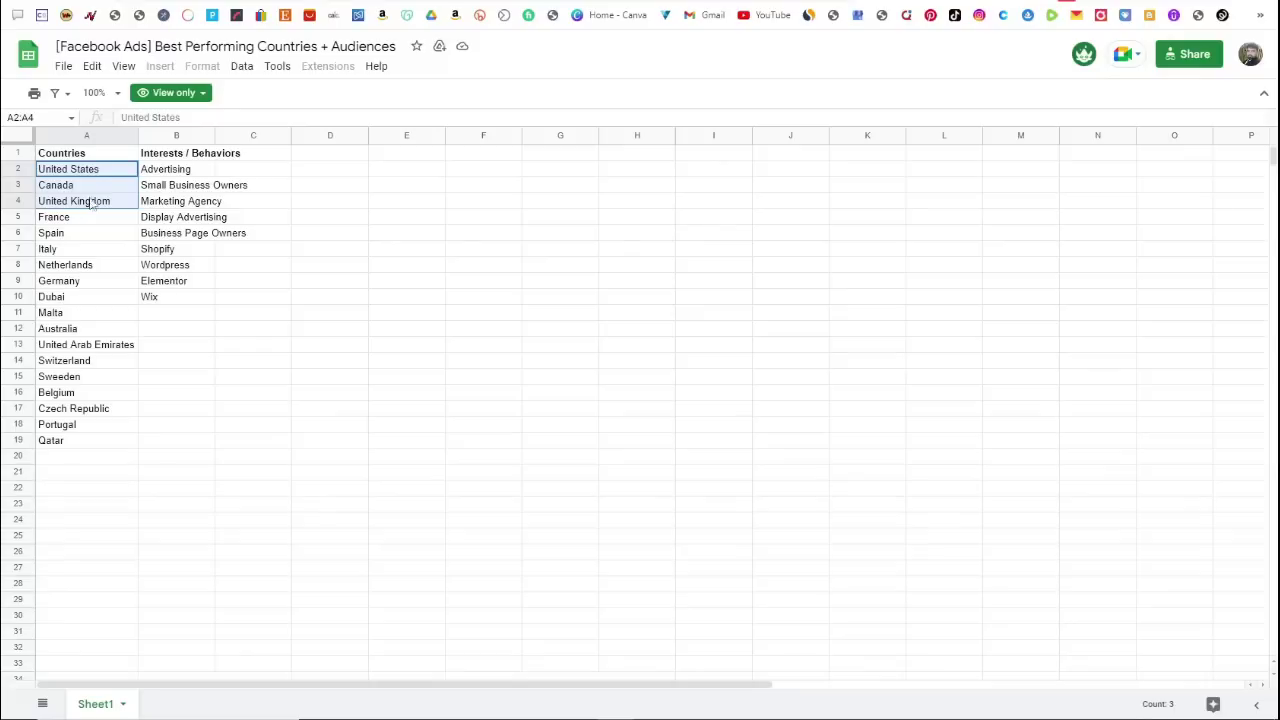
click(93, 188)
click(95, 170)
drag(95, 170, 96, 201)
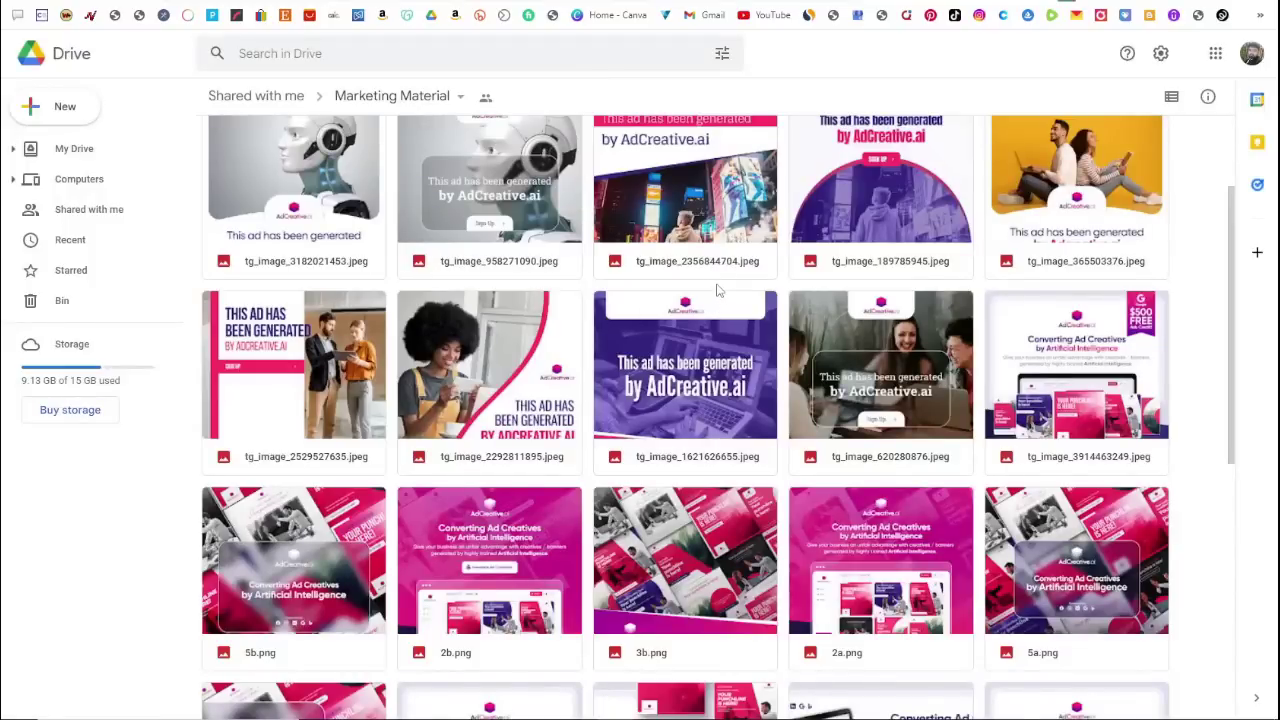
Browse the AdCreative.ai ad images in the shared Marketing Material folder in Google Drive.
scroll(724, 280, down, 3)
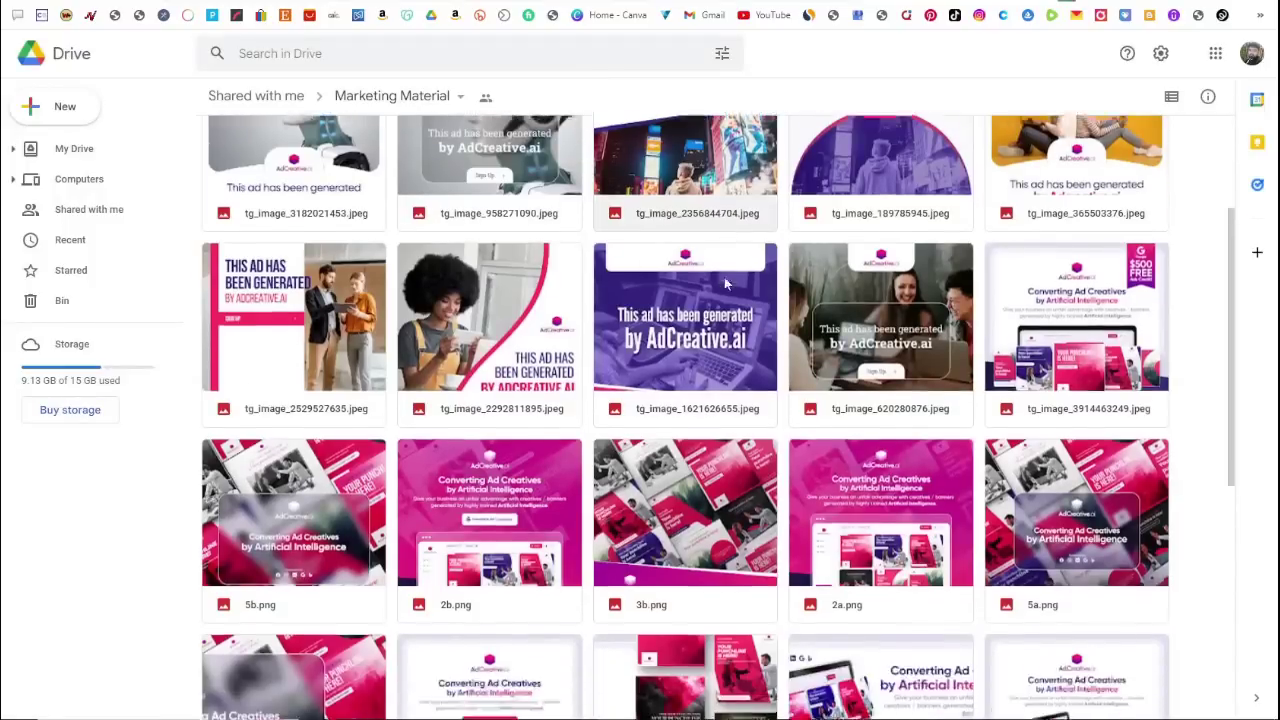
scroll(724, 285, down, 1)
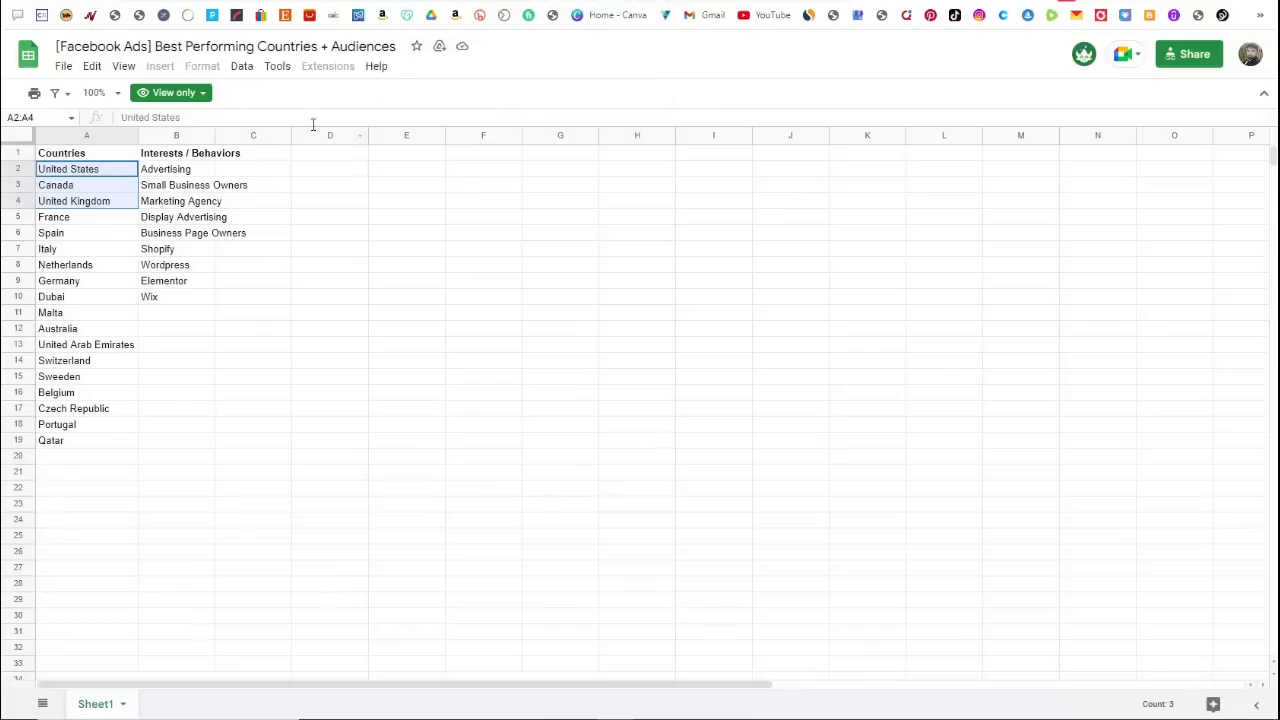
Examine the Interests / Behaviors column of the countries and audiences sheet, from Advertising through Display Advertising.
click(203, 172)
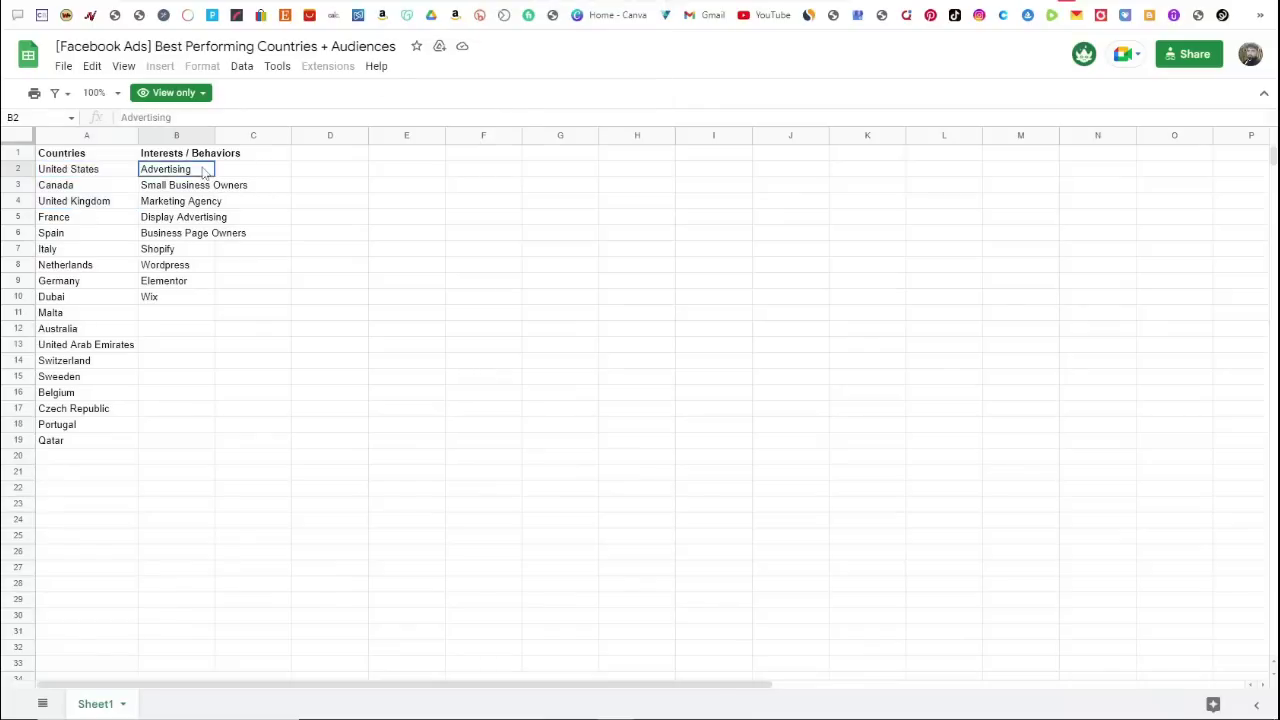
drag(203, 179, 207, 252)
click(185, 174)
click(190, 190)
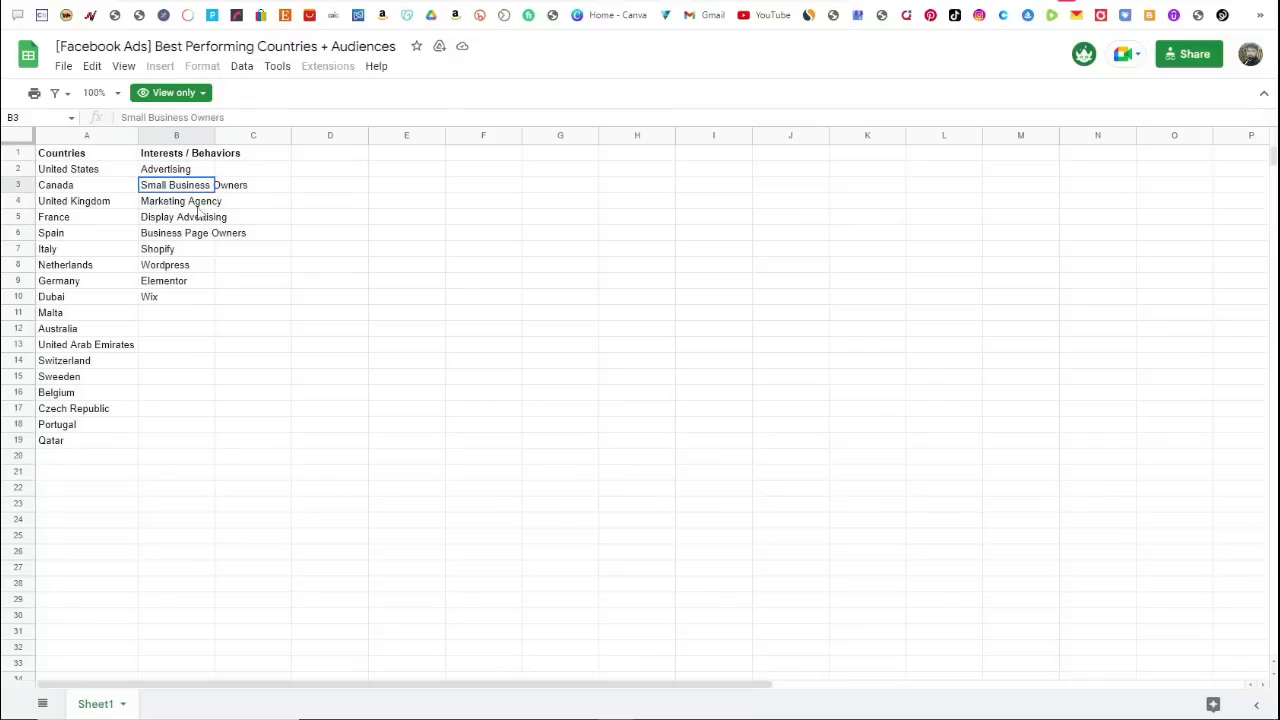
click(198, 205)
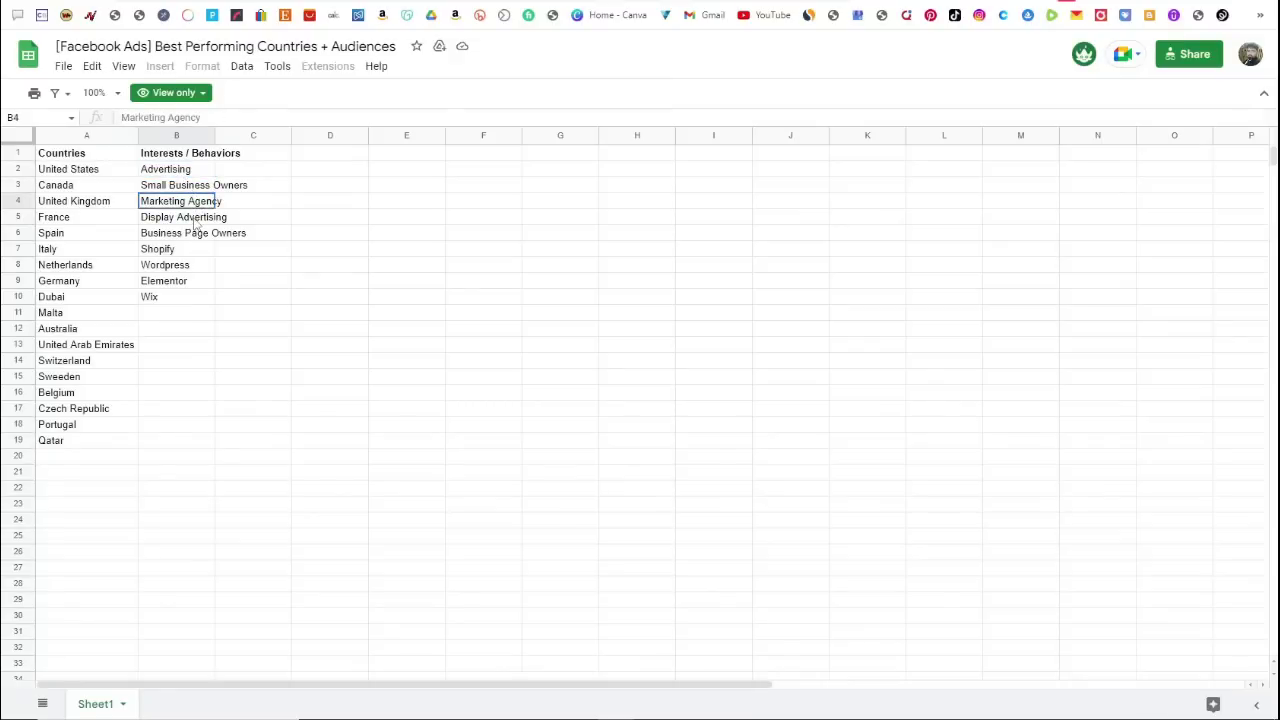
click(192, 221)
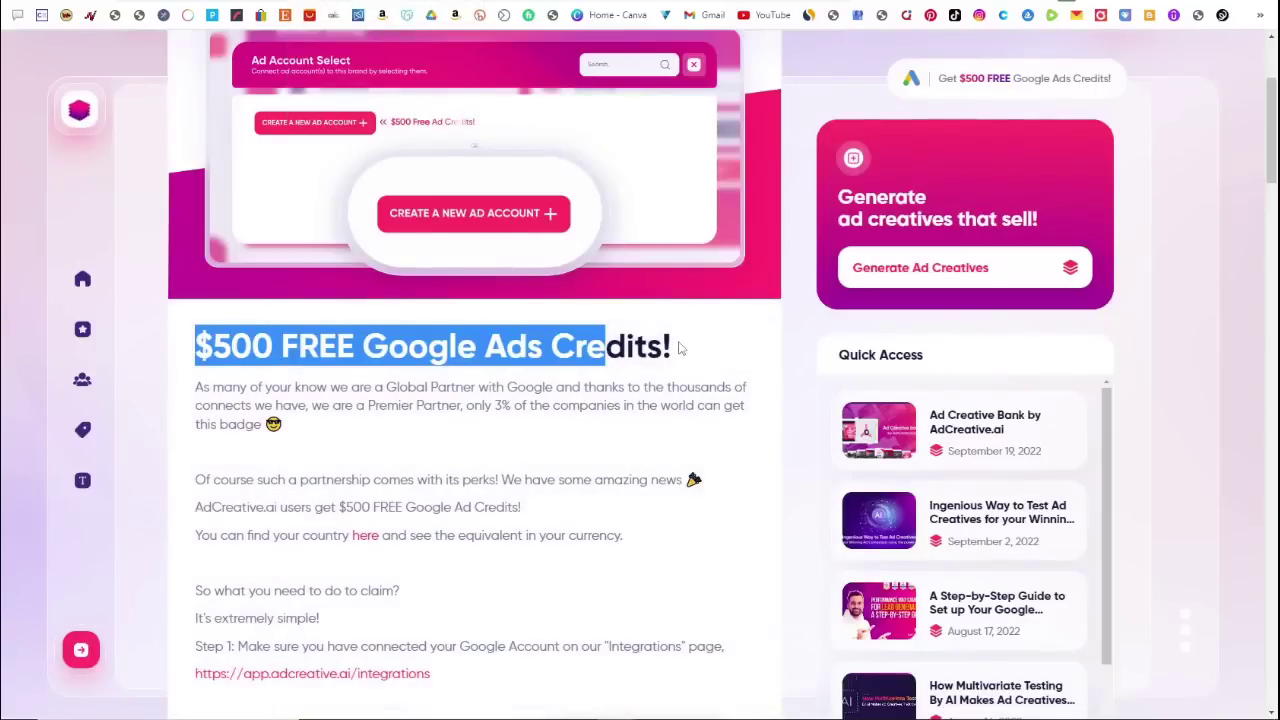
Review the AdCreative.ai article about the $500 FREE Google Ads Credits offer.
scroll(682, 355, up, 1)
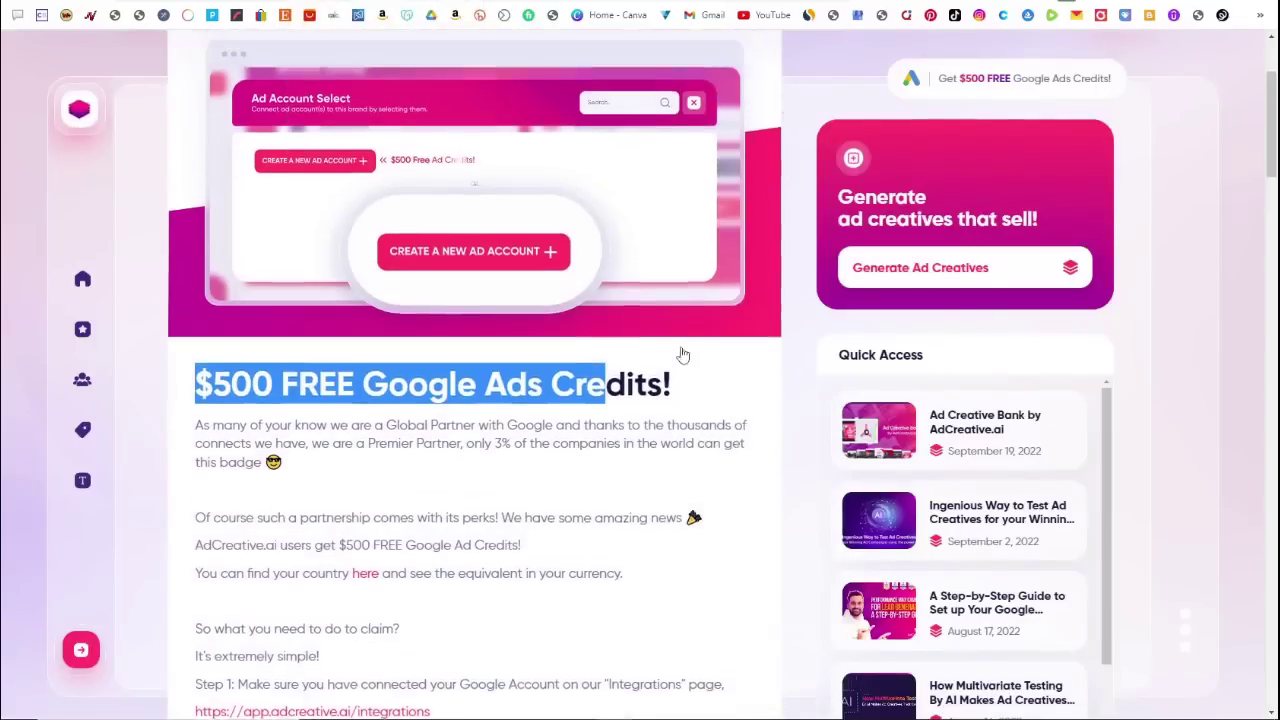
scroll(682, 355, up, 1)
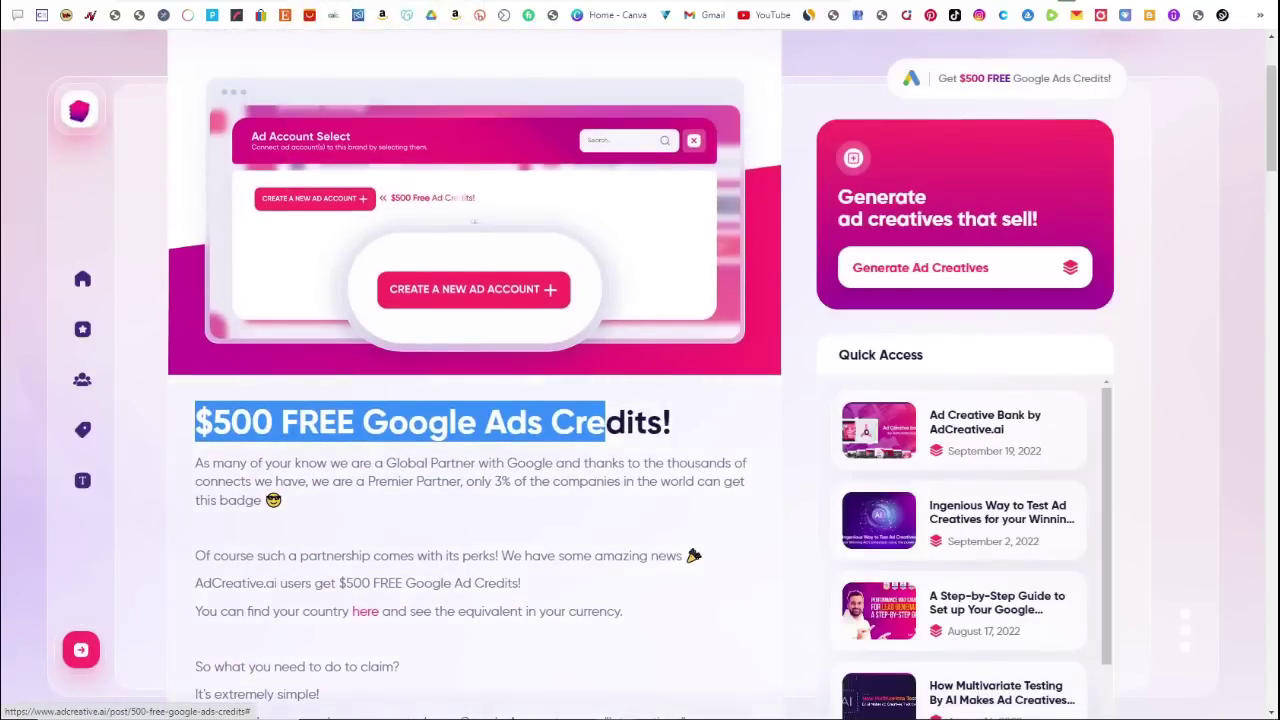
Switch to the AdCreative.ai Ad Texts/Copies document and review the suggested headlines, descriptions and copy for marketing agencies.
click(590, 2)
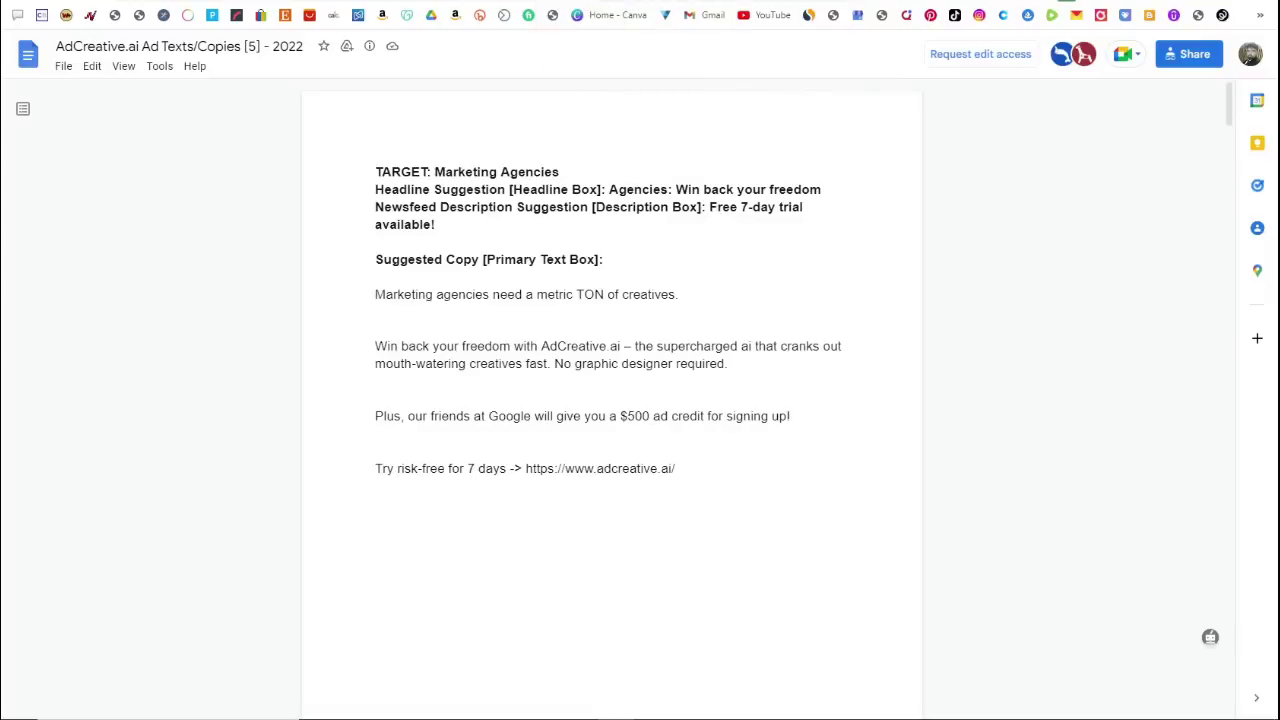
key(ctrl+Tab)
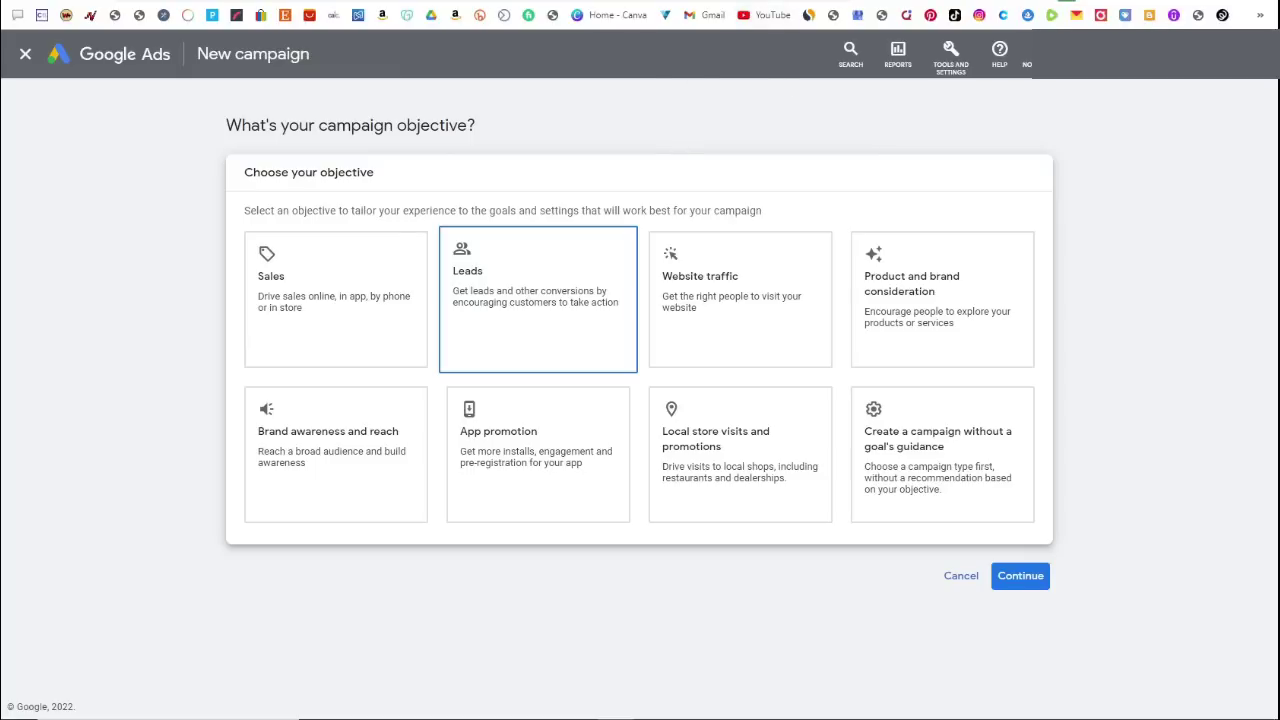
key(ctrl+Tab)
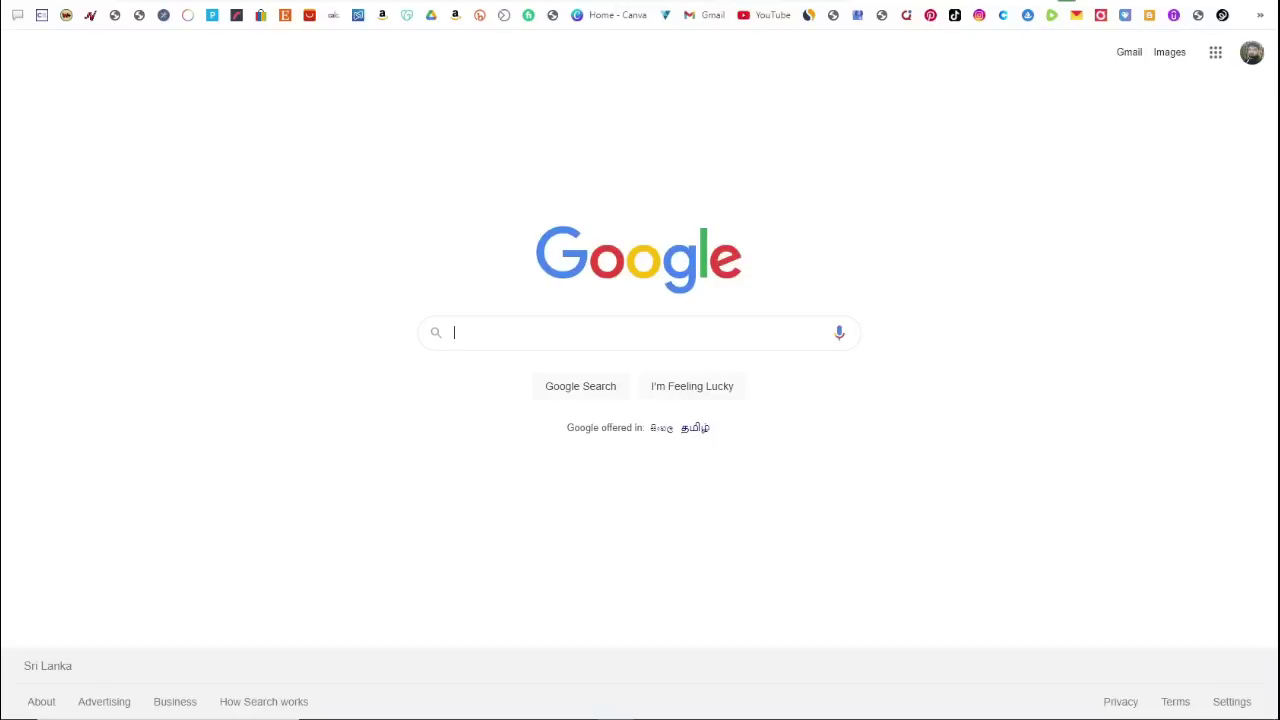
key(ctrl+Tab)
scroll(748, 263, down, 8)
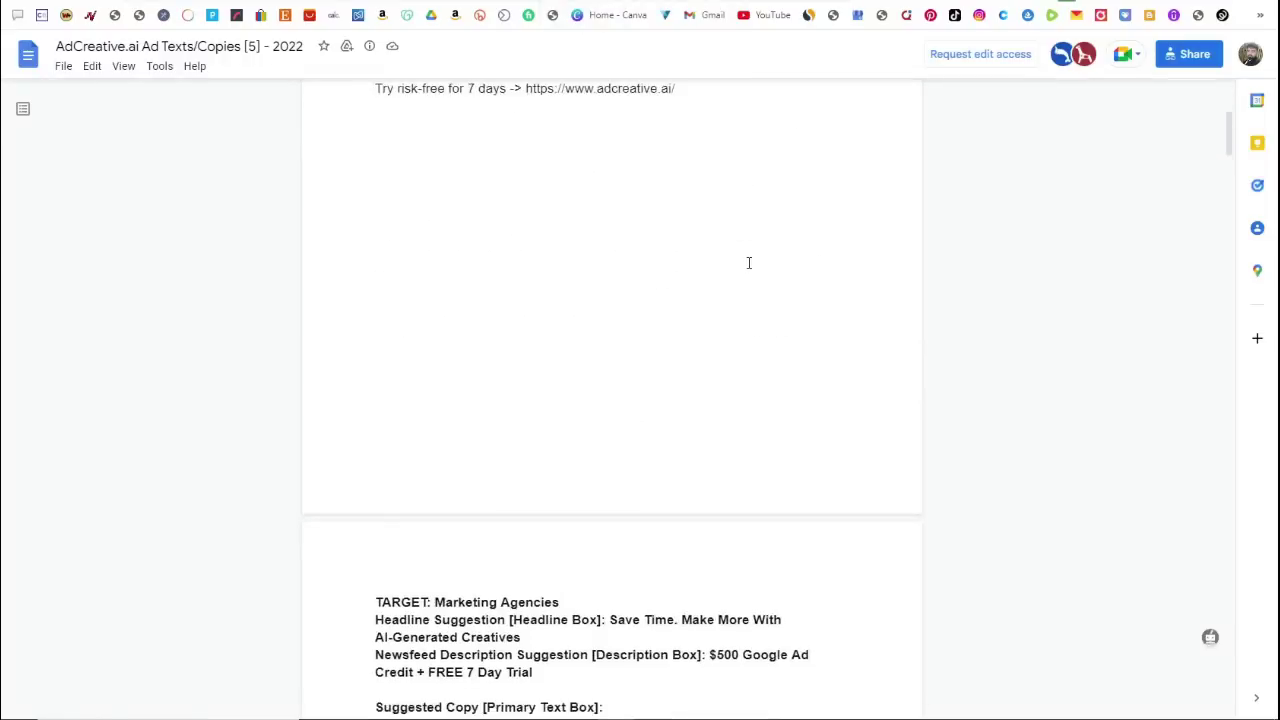
scroll(748, 263, down, 5)
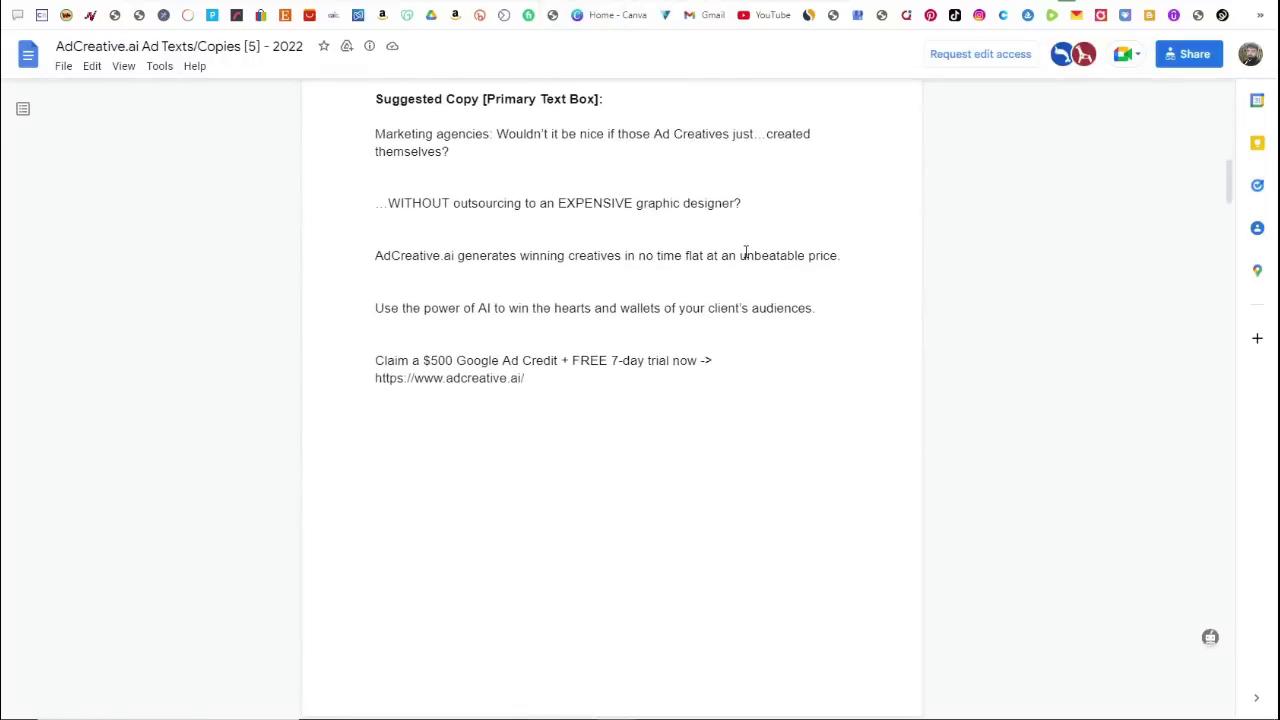
scroll(744, 252, up, 3)
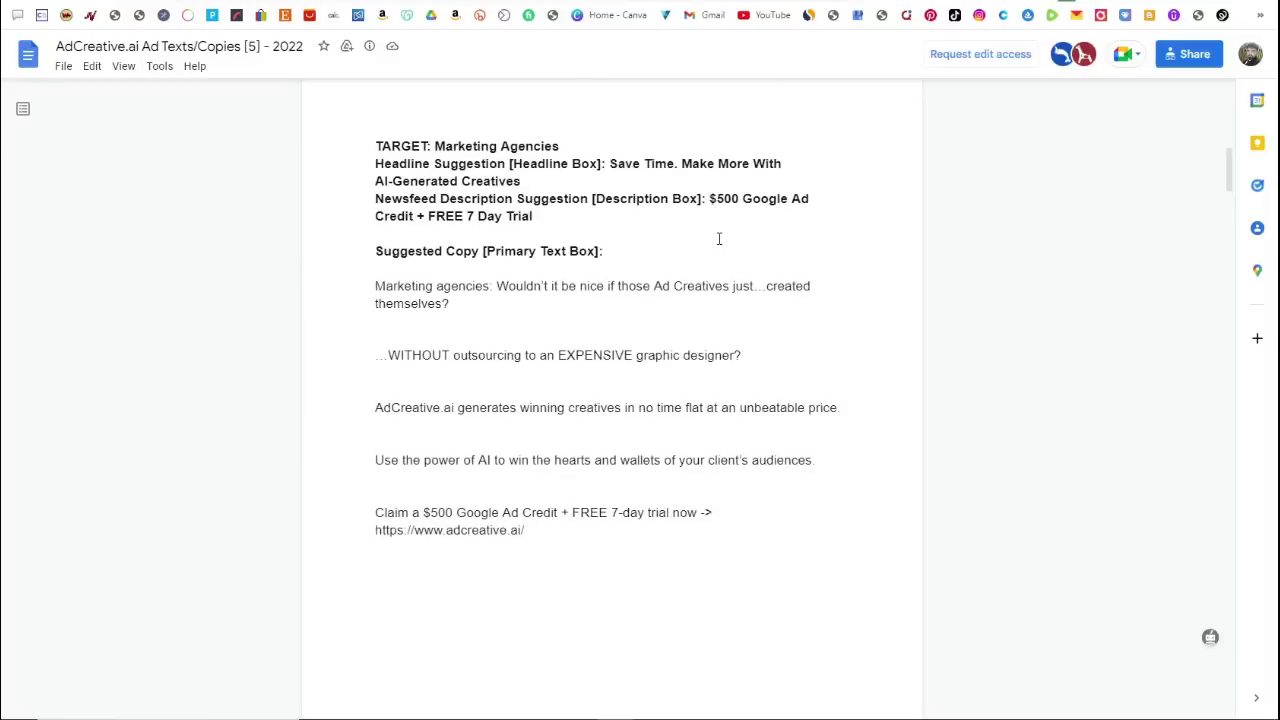
scroll(718, 238, up, 5)
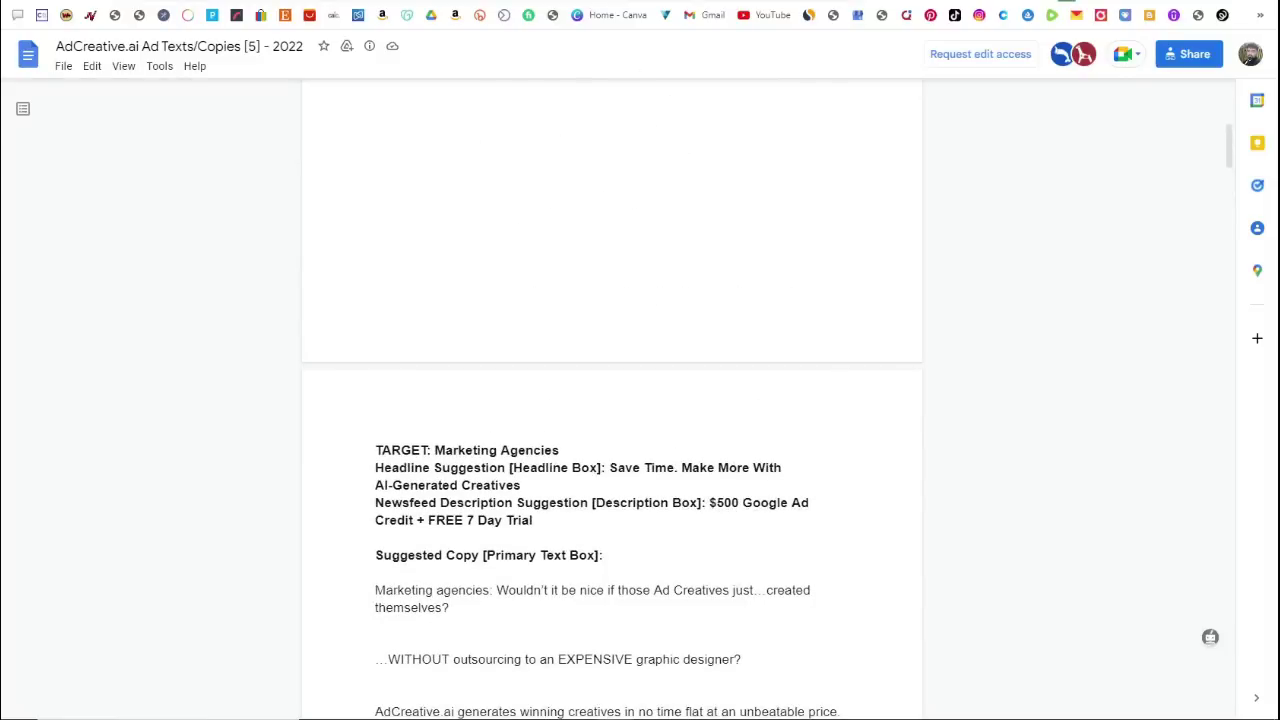
Examine the ads and businesses in the "gym in new york" Google results, and highlight countries A2:A4 in the audience sheet.
key(ctrl+Tab)
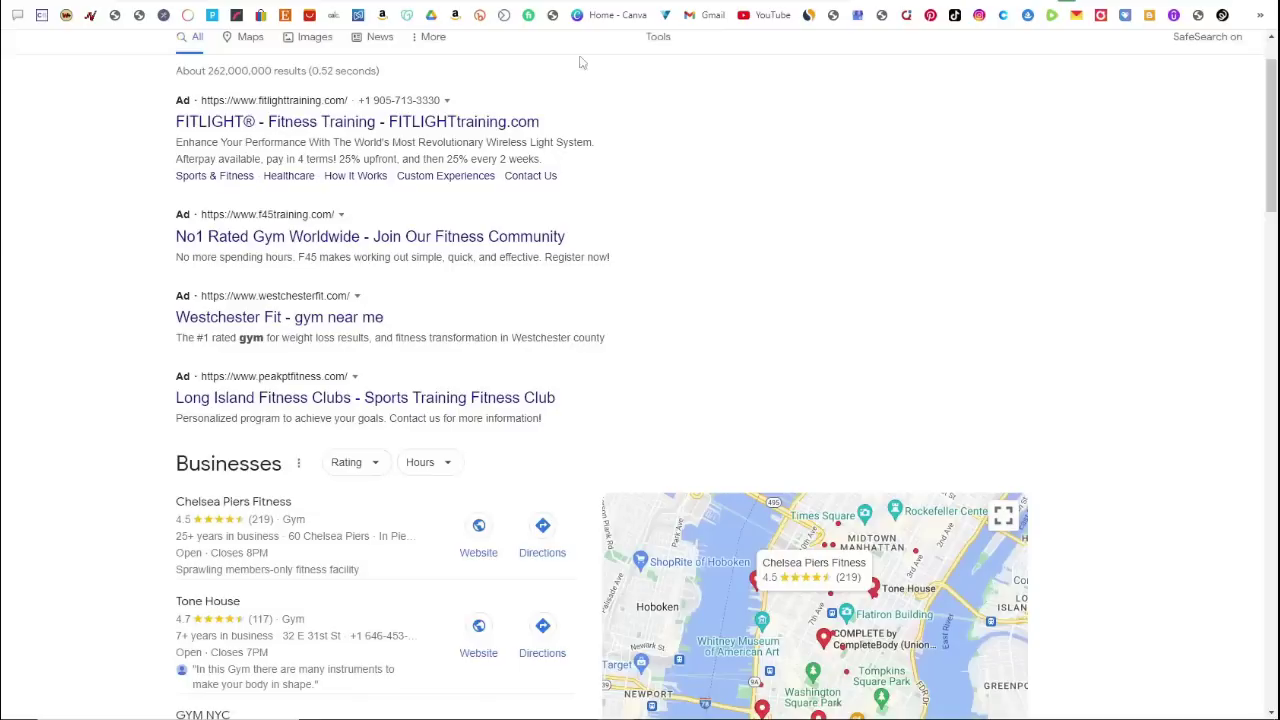
scroll(518, 205, up, 2)
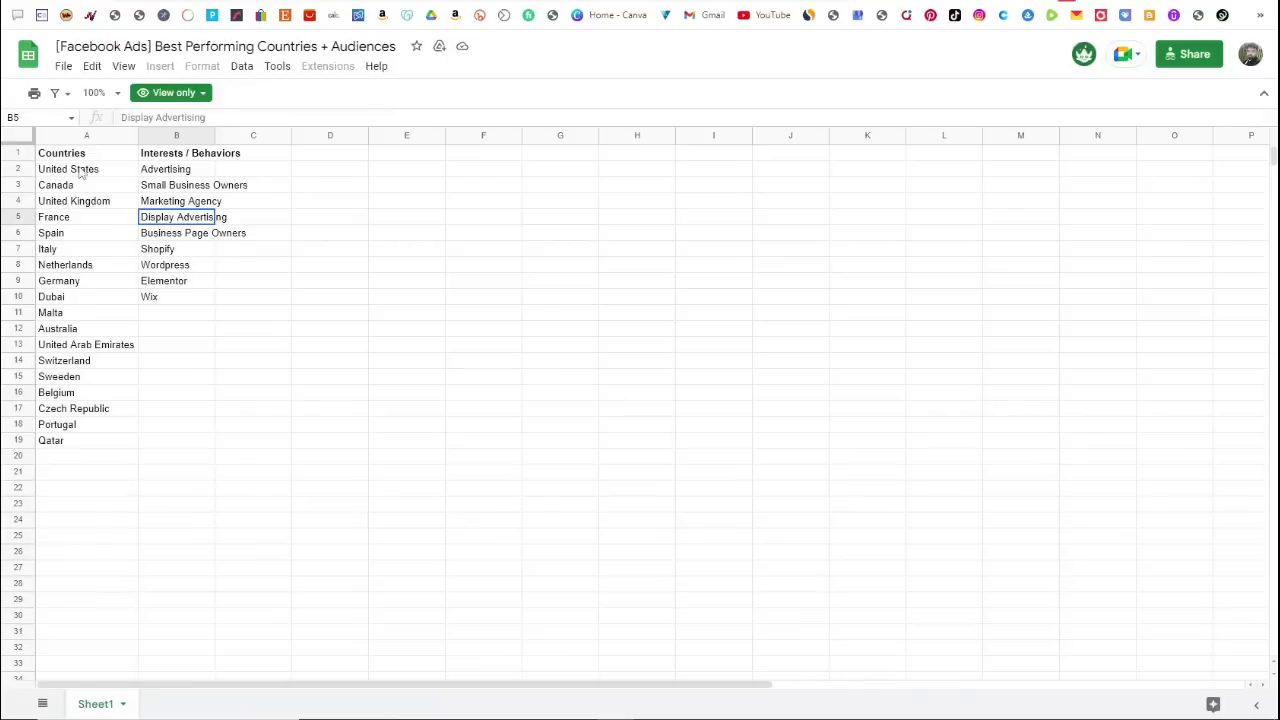
drag(83, 170, 88, 200)
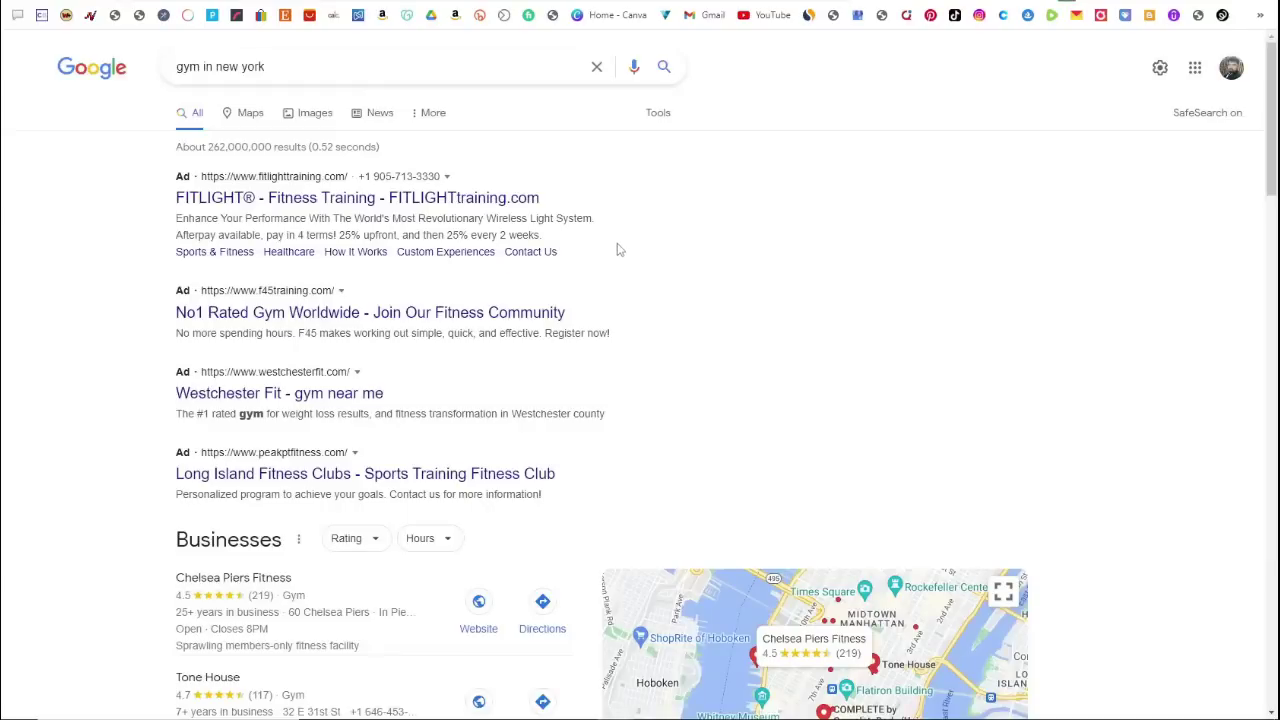
scroll(618, 252, down, 3)
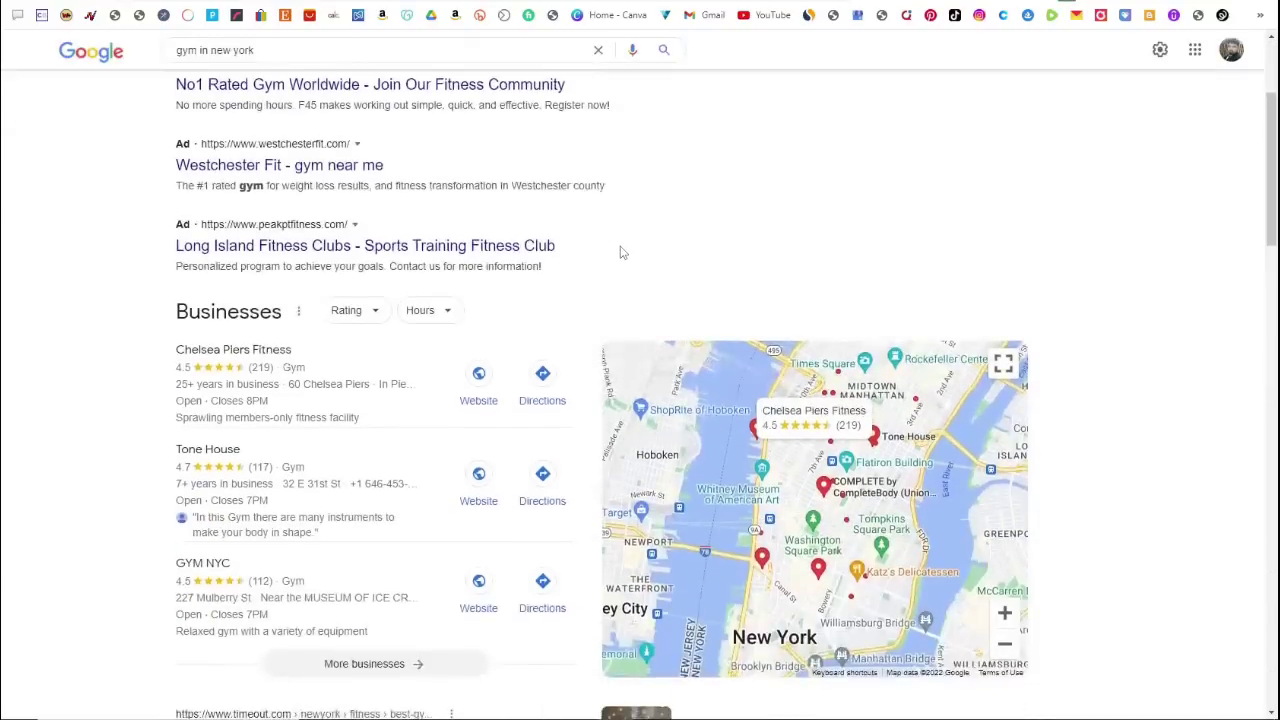
Examine the New York gym ads and business listings, and open the full list of businesses with its map.
scroll(620, 252, down, 2)
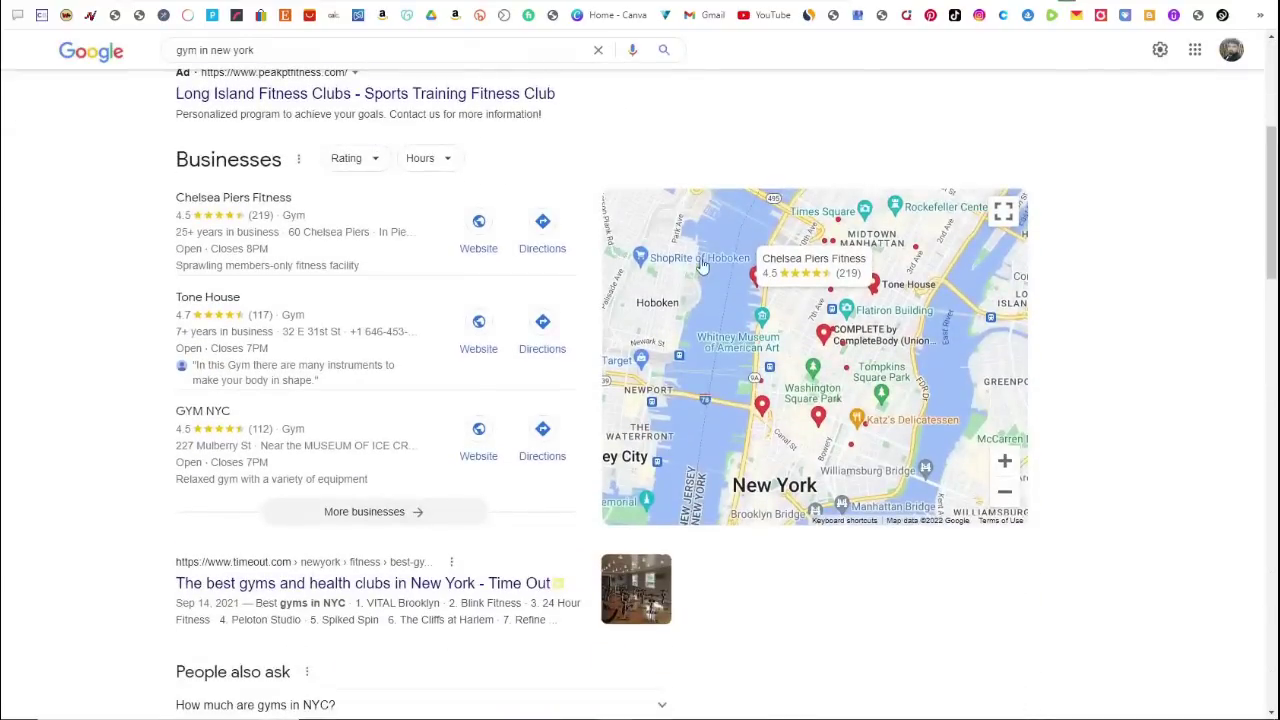
scroll(620, 252, up, 3)
scroll(366, 209, up, 5)
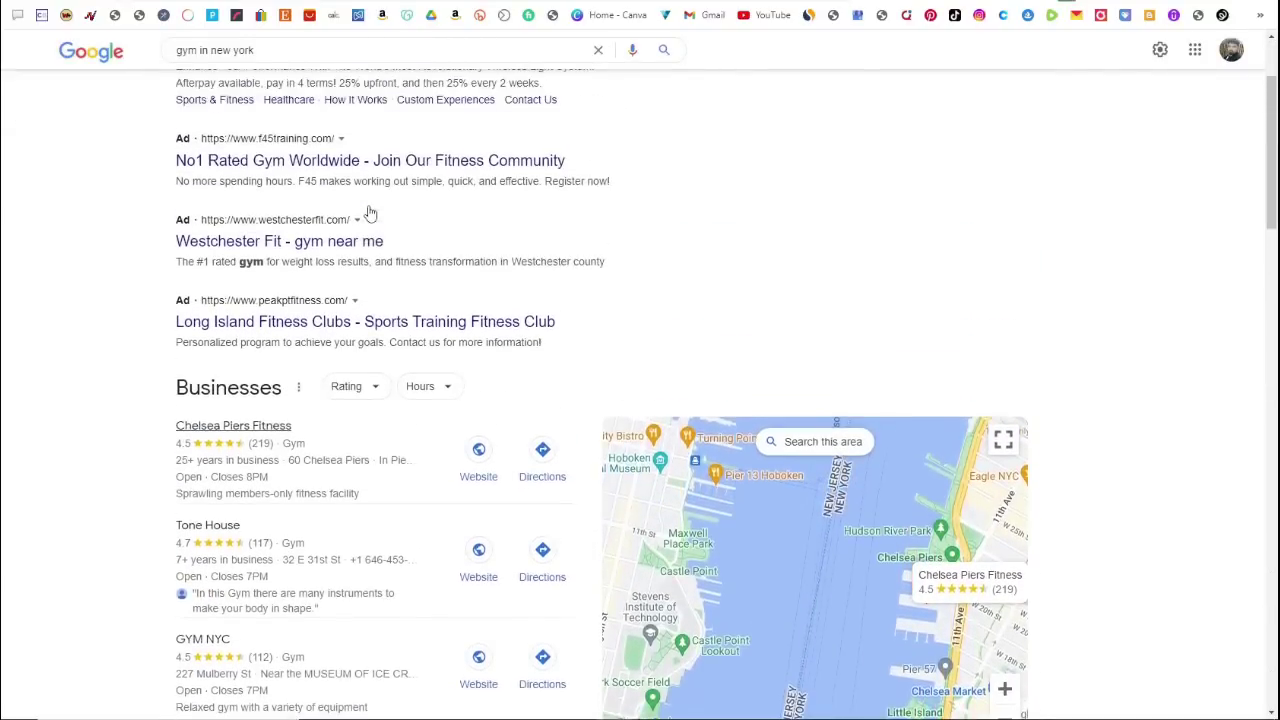
scroll(320, 300, down, 5)
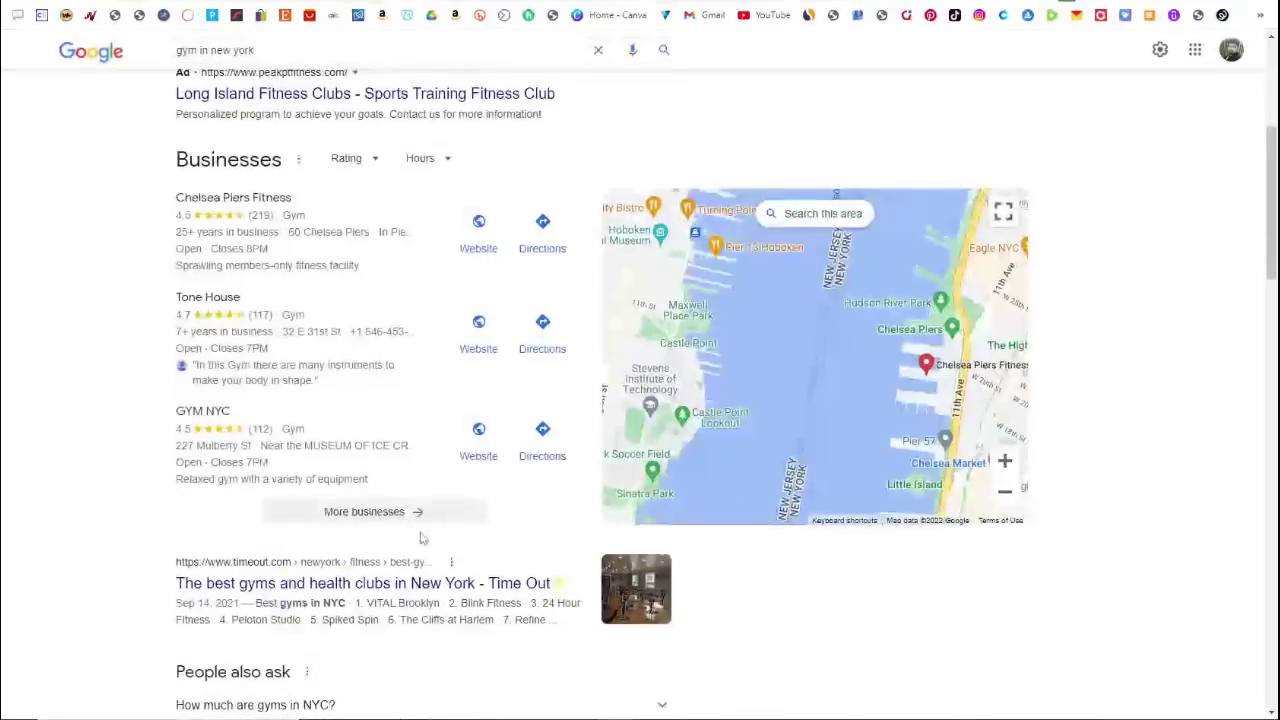
click(364, 511)
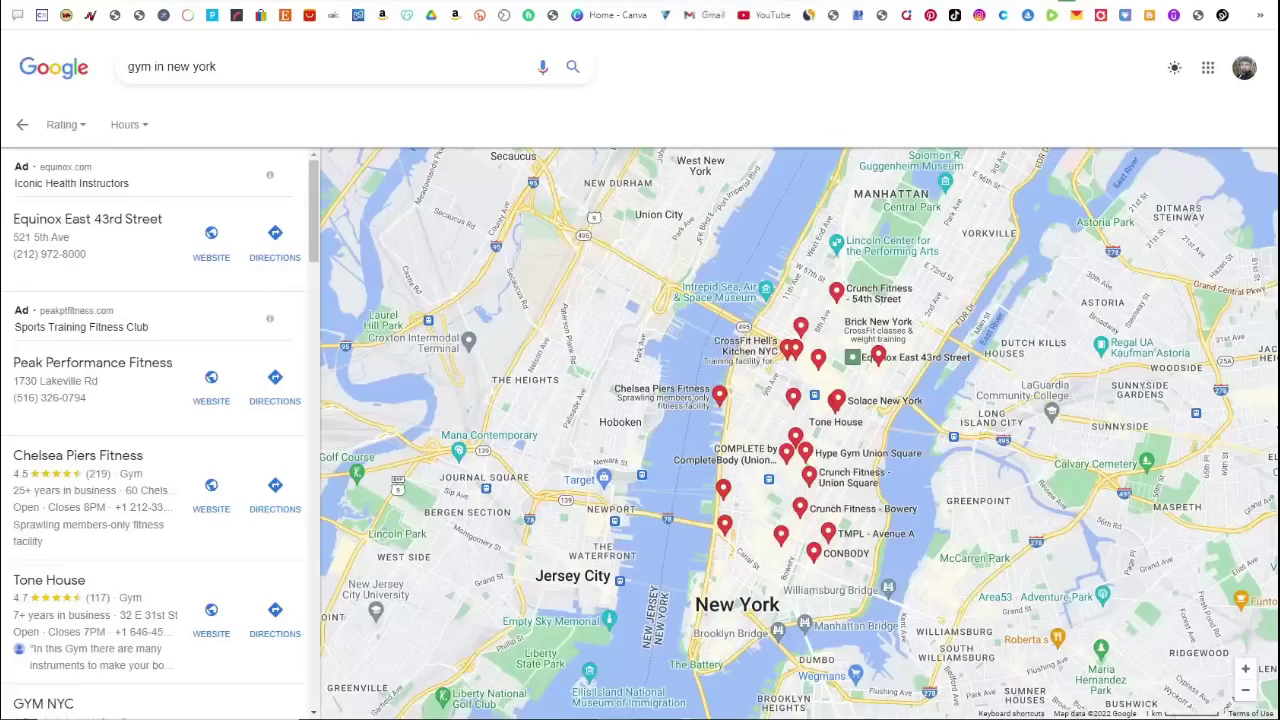
scroll(664, 279, down, 5)
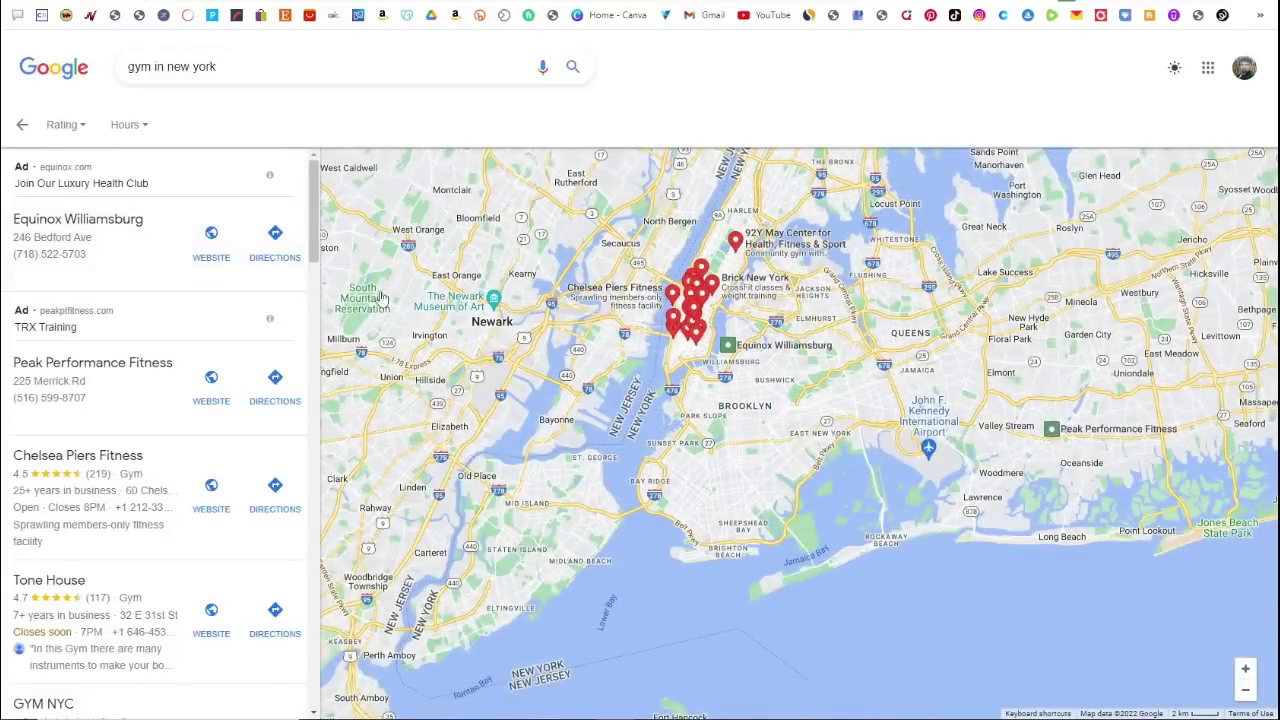
scroll(718, 323, up, 2)
scroll(718, 323, up, 1)
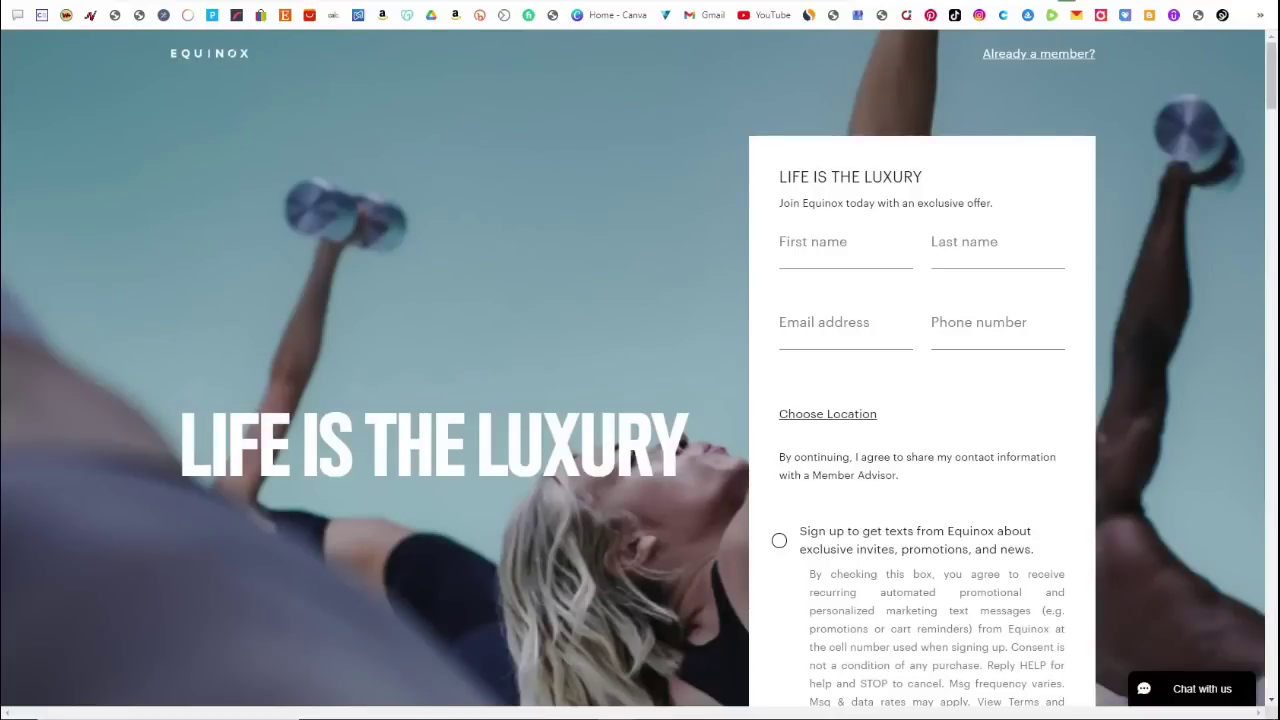
Return to the Equinox website and open its Contact Us page from the footer.
key(alt+Left)
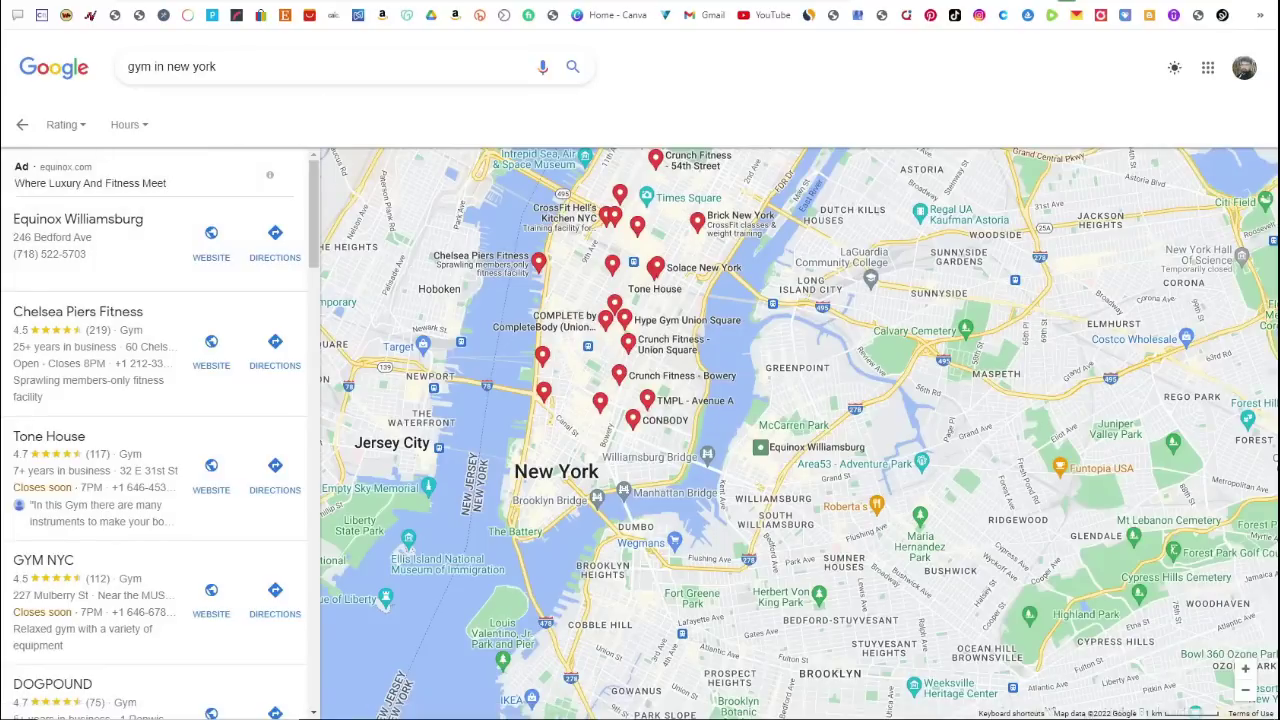
click(720, 2)
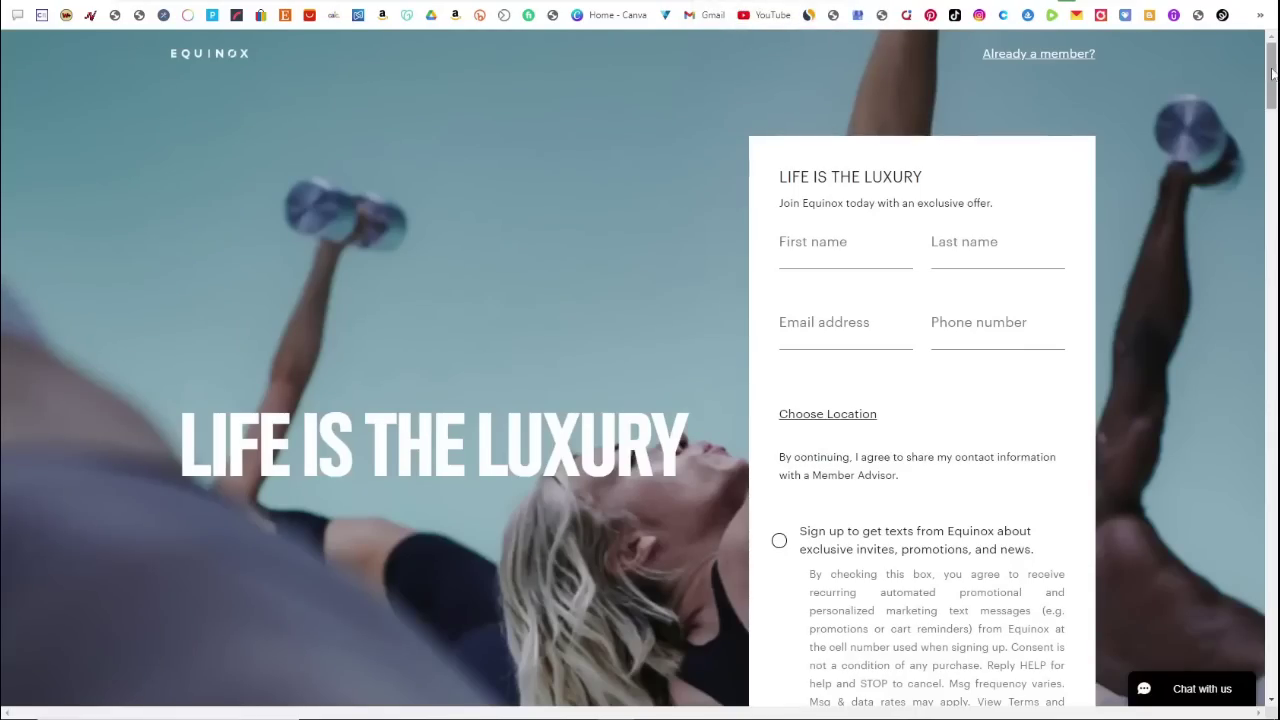
drag(1272, 73, 1240, 671)
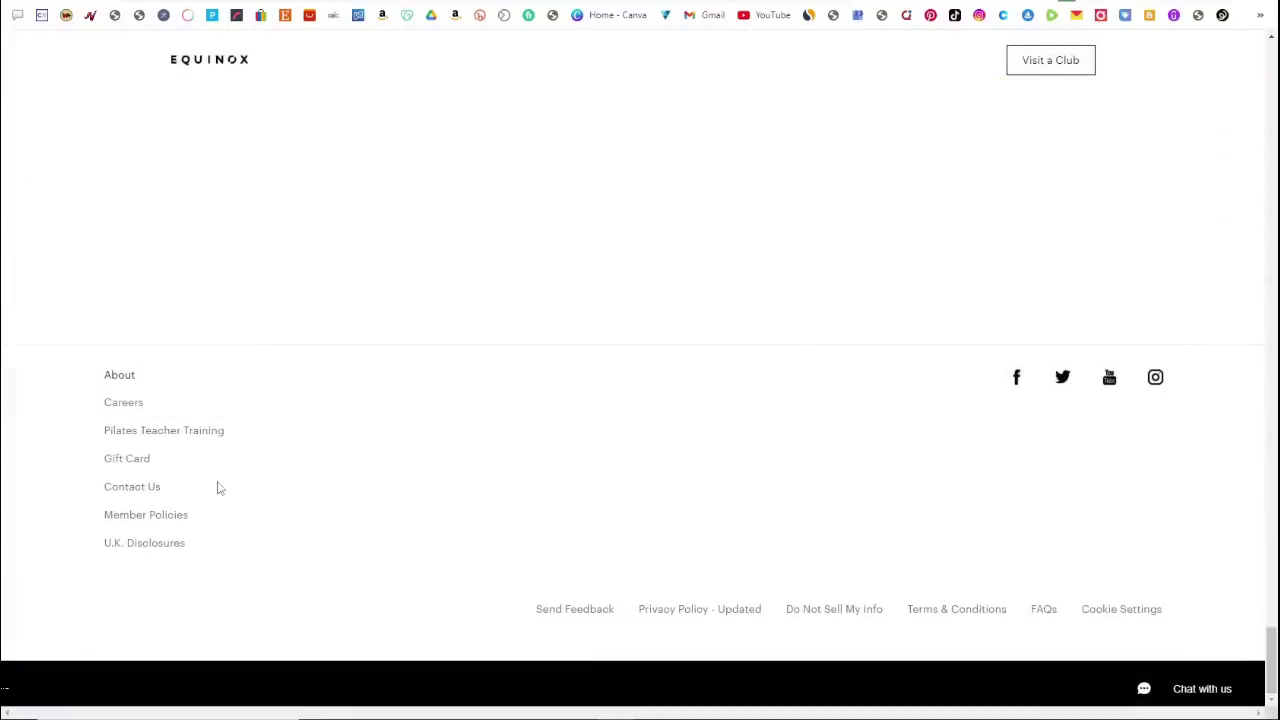
click(128, 489)
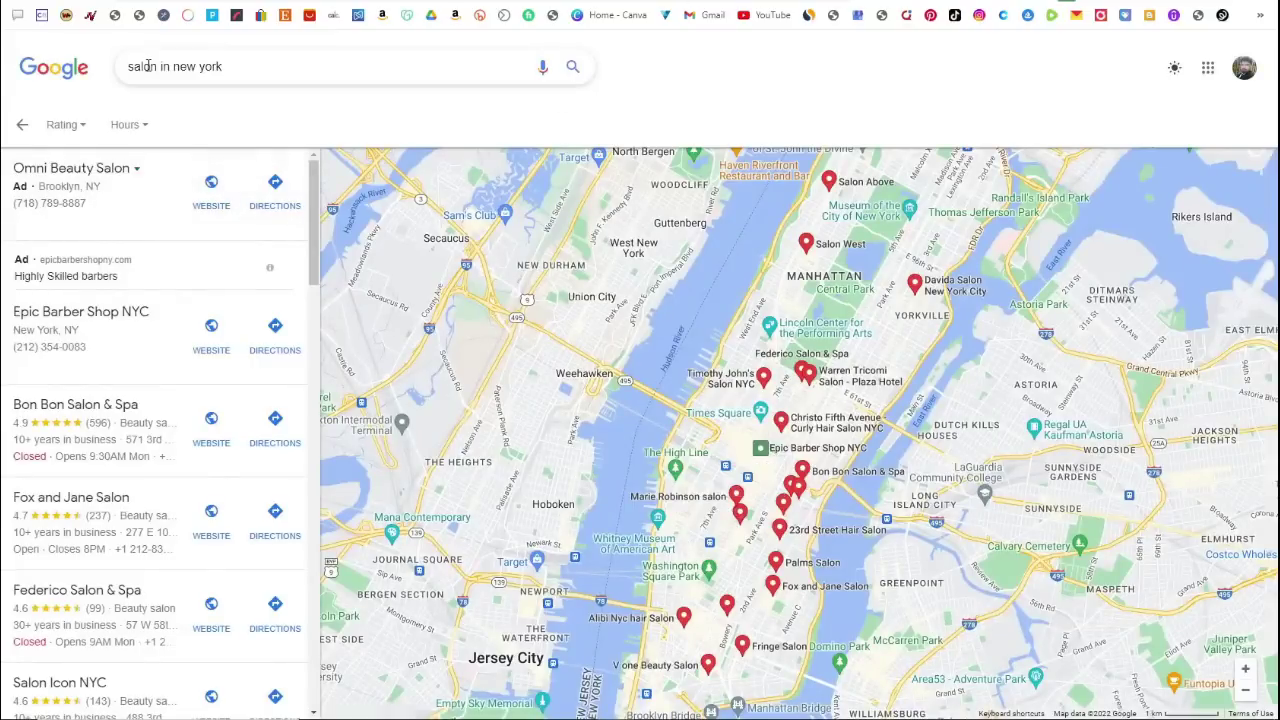
Open the Omni Beauty Salon website from the "salon in new york" results and highlight the contact e-mail in its footer.
click(70, 170)
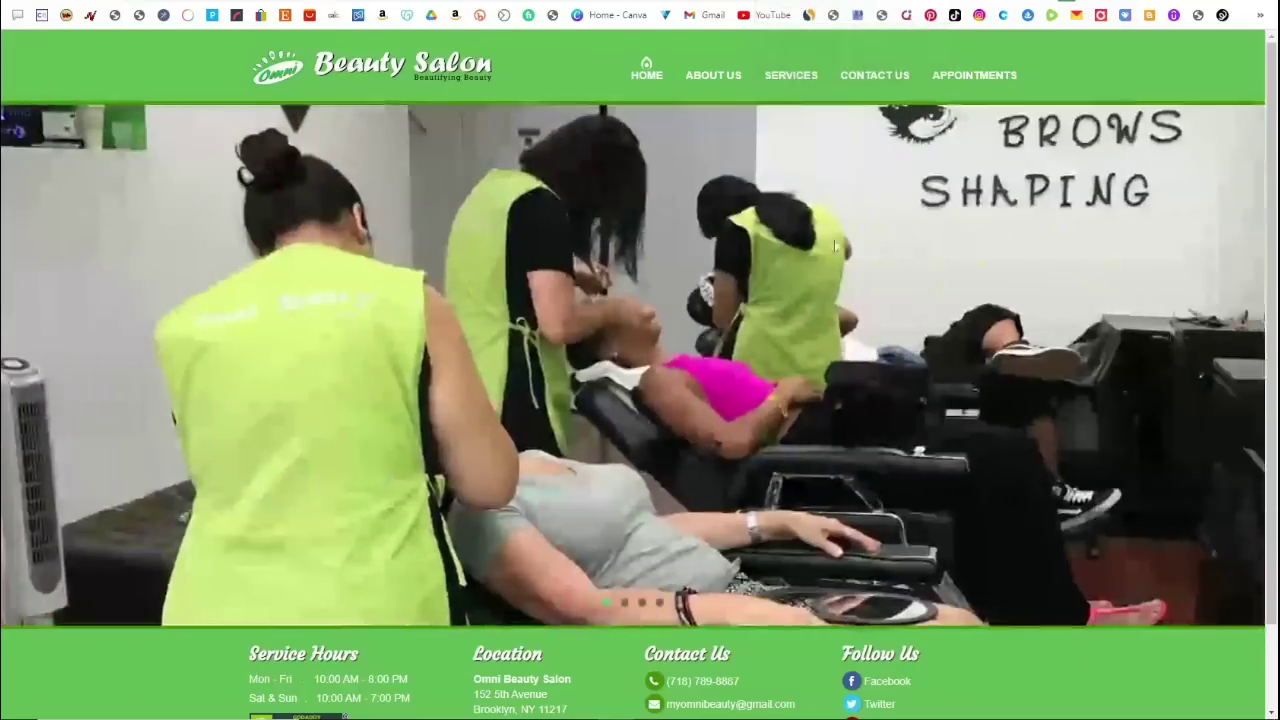
scroll(921, 205, down, 2)
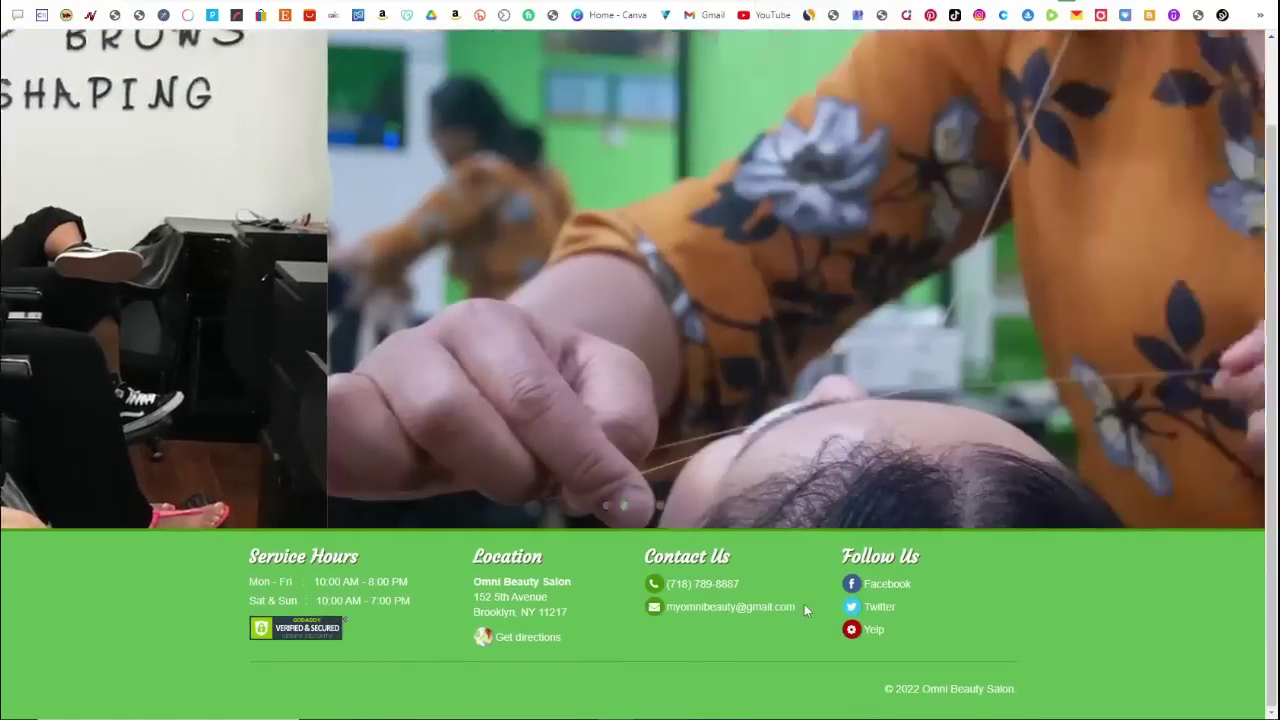
drag(796, 607, 665, 607)
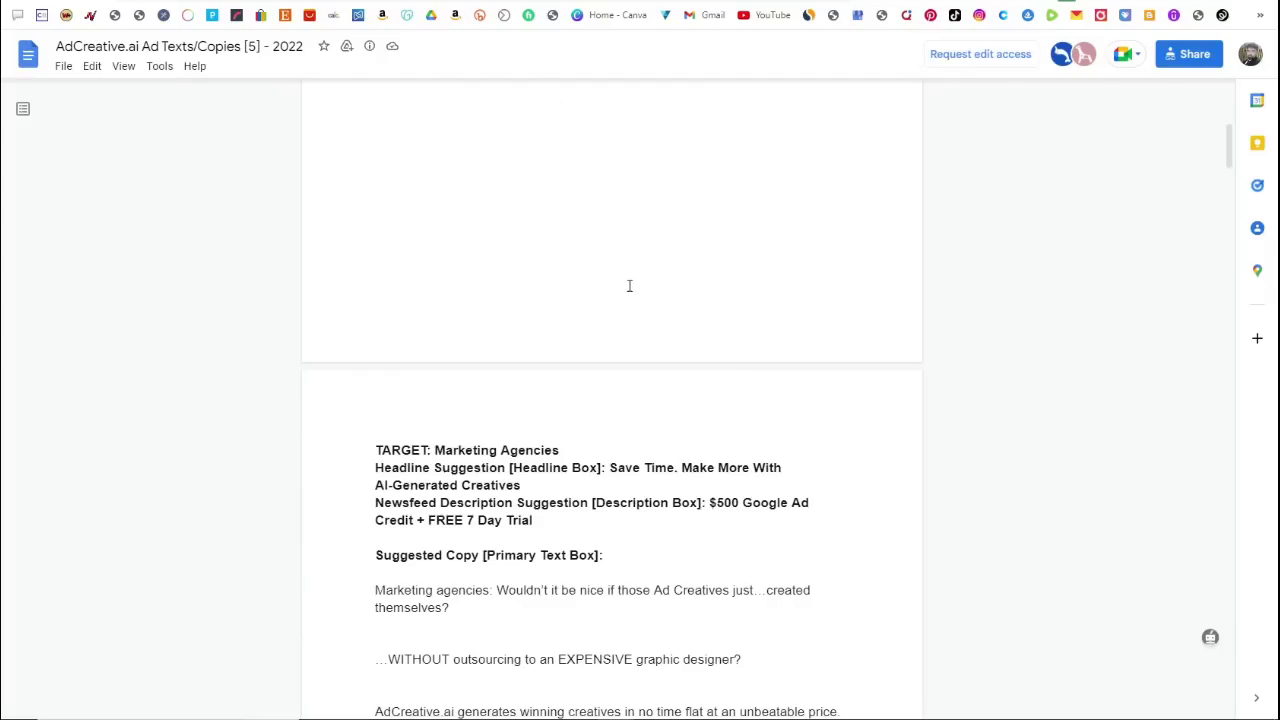
Review the marketing agencies copy in the Ad Texts/Copies document and the images in the Marketing Material Drive folder.
scroll(629, 286, down, 5)
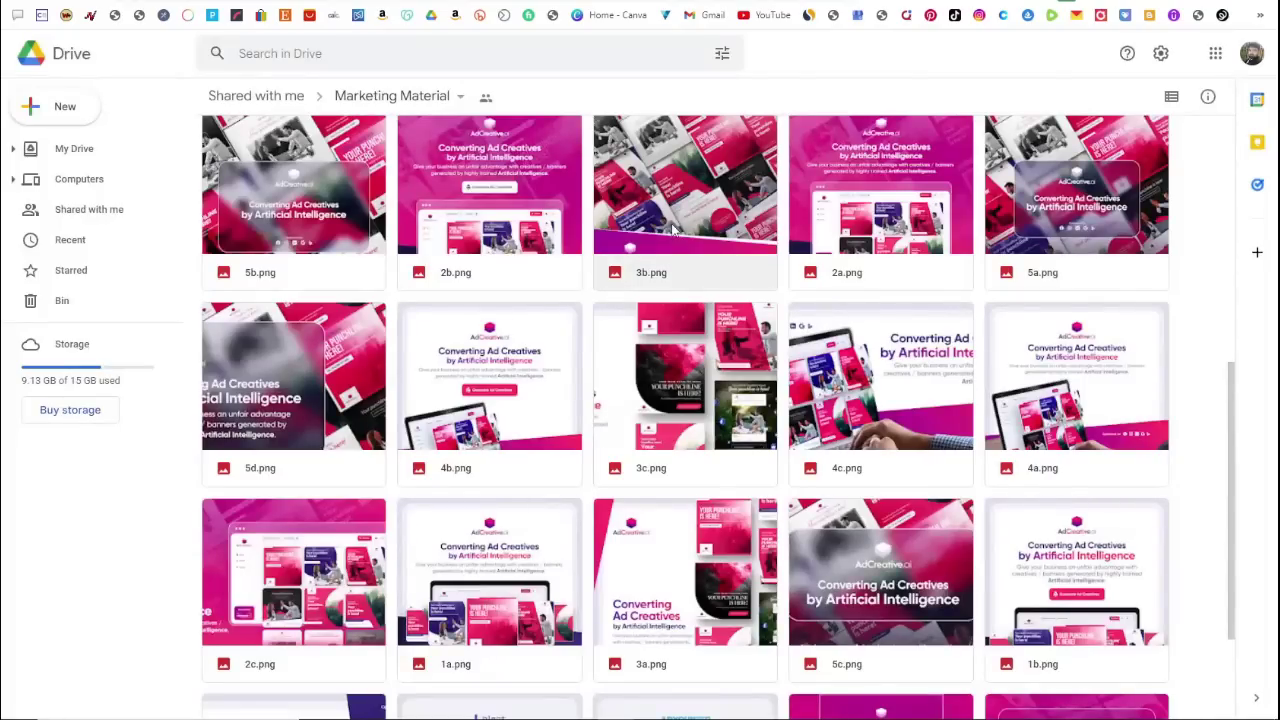
scroll(673, 230, up, 2)
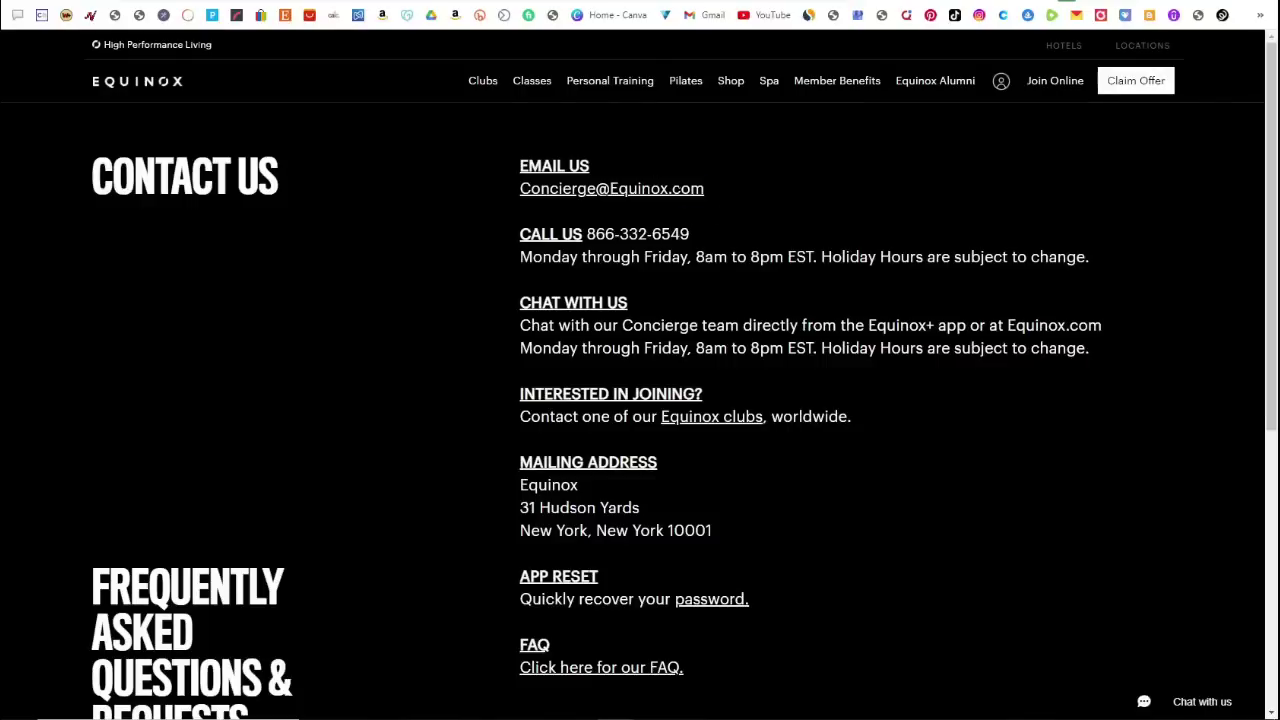
Copy the contact e-mail from the Equinox Contact Us page into the recipient field of a new Gmail message.
drag(706, 188, 519, 188)
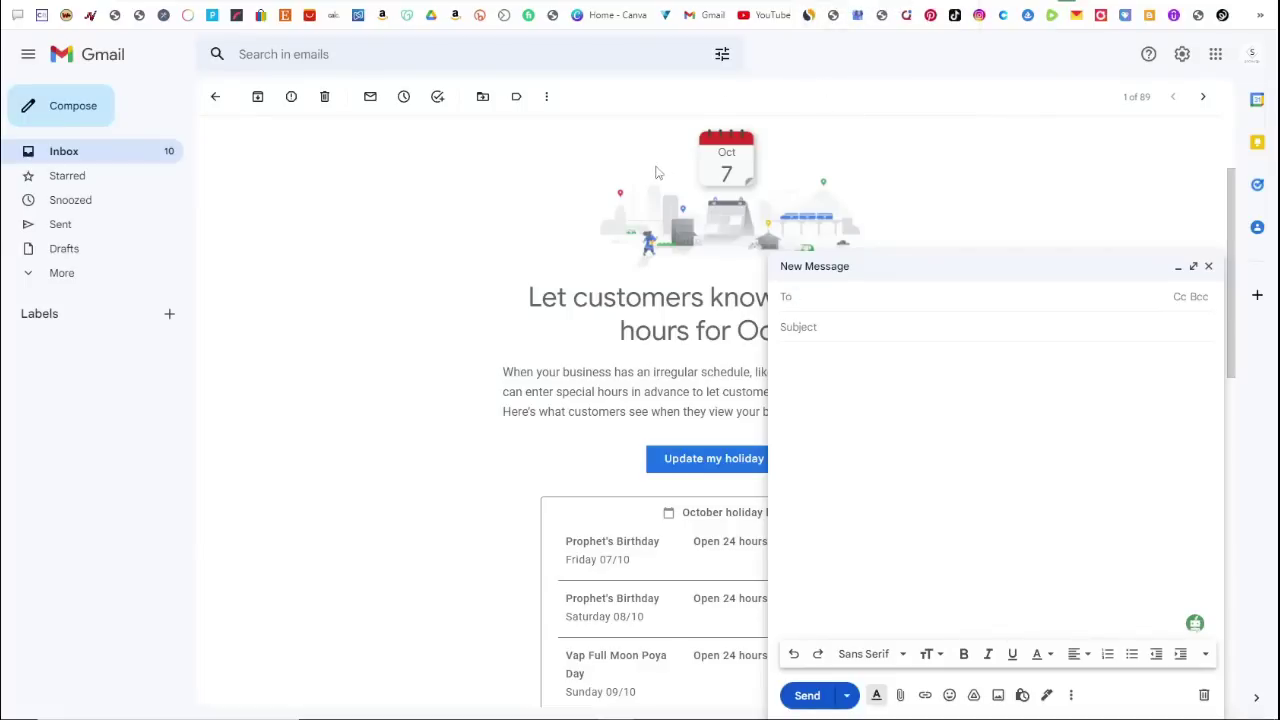
key(ctrl+v)
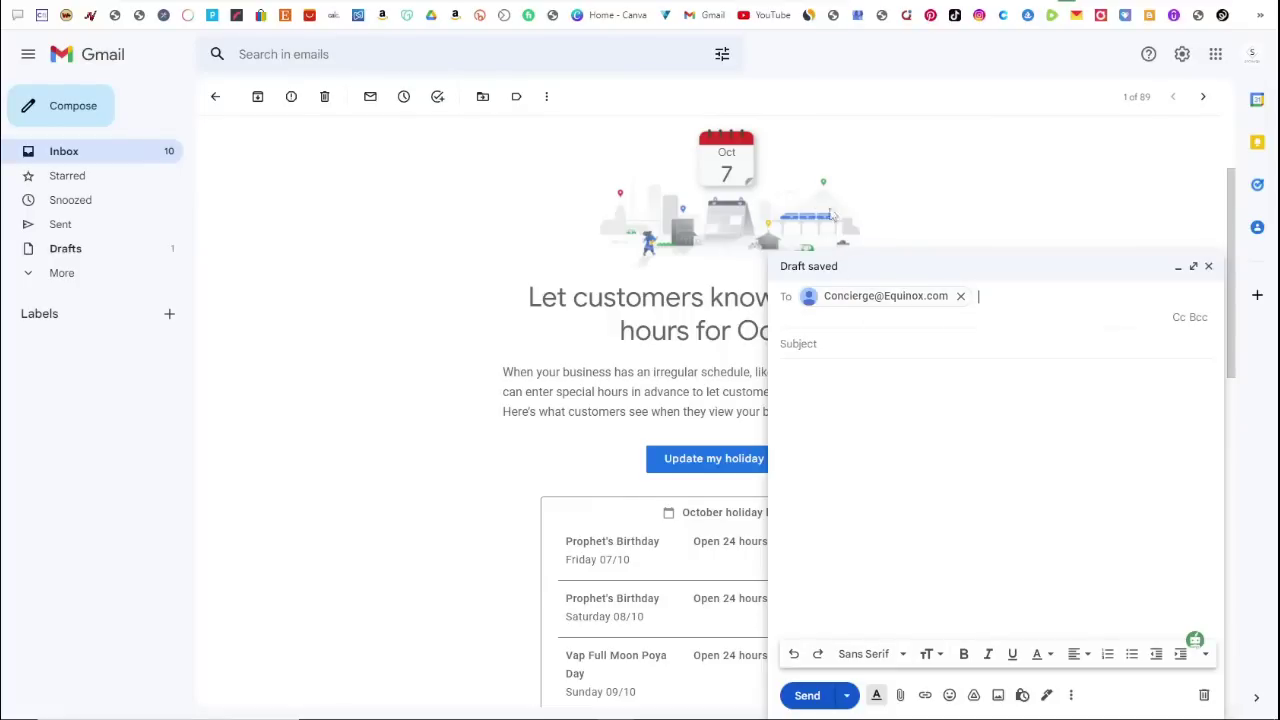
Copy "$500 Google Ad Credit + FREE 7 Day Trial" from the Business Owners section of the ad copy document into the Gmail draft's subject.
key(ctrl+Tab)
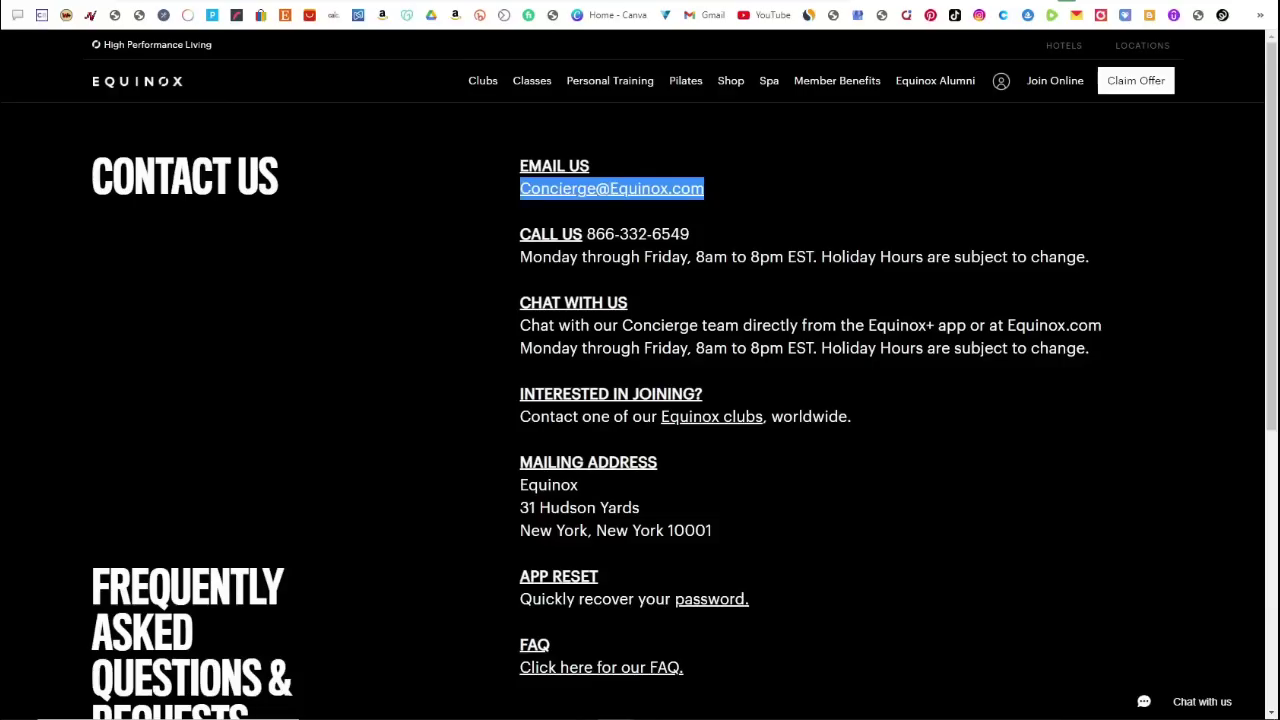
key(ctrl+shift+Tab)
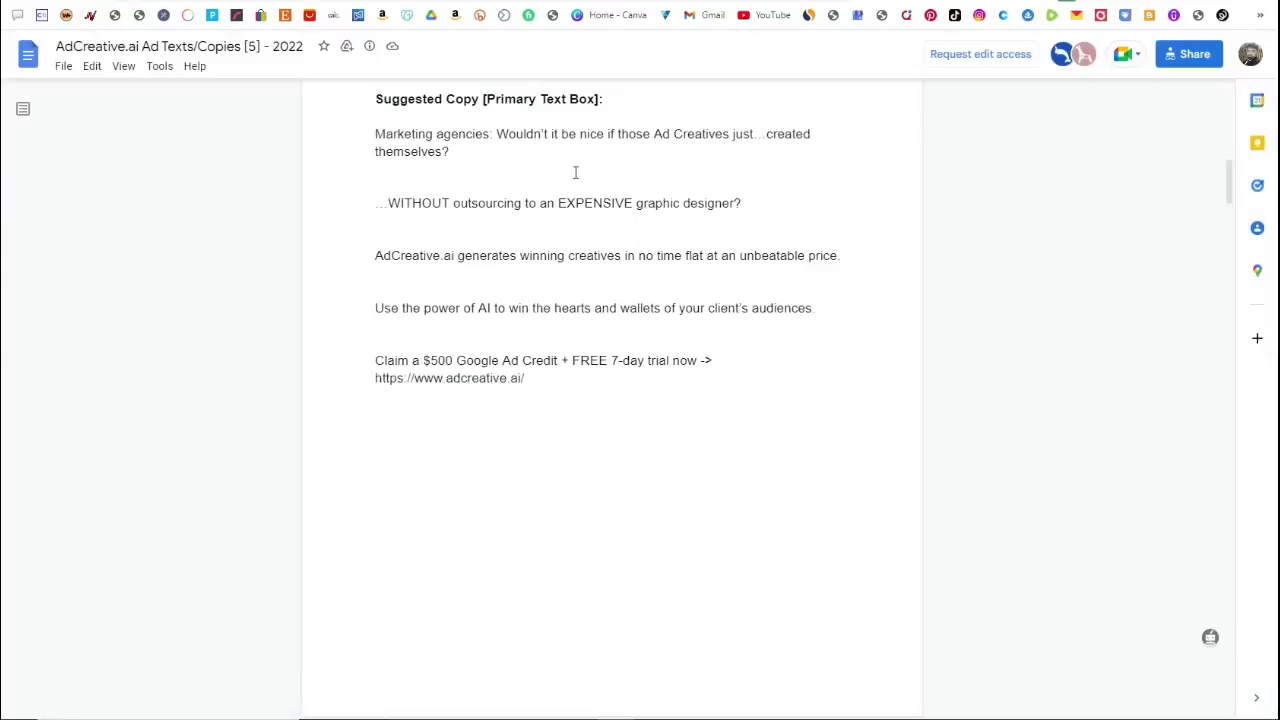
scroll(575, 172, down, 8)
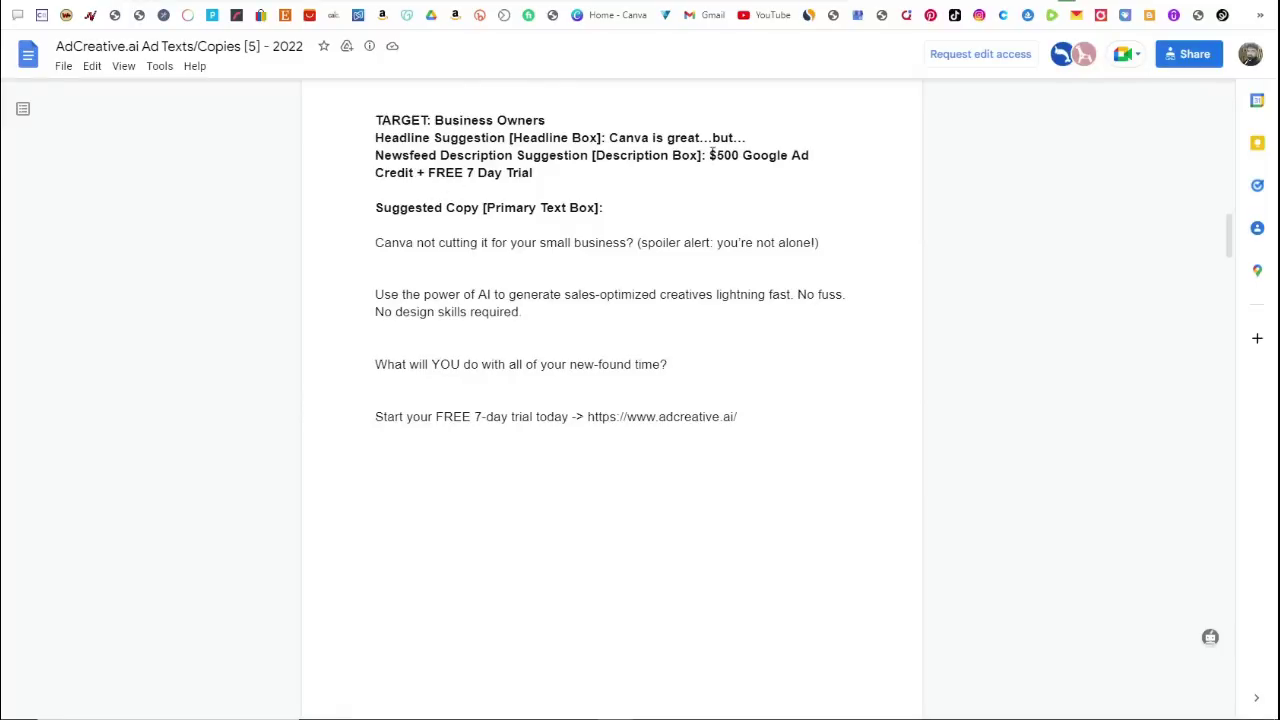
drag(710, 155, 578, 176)
key(ctrl+c)
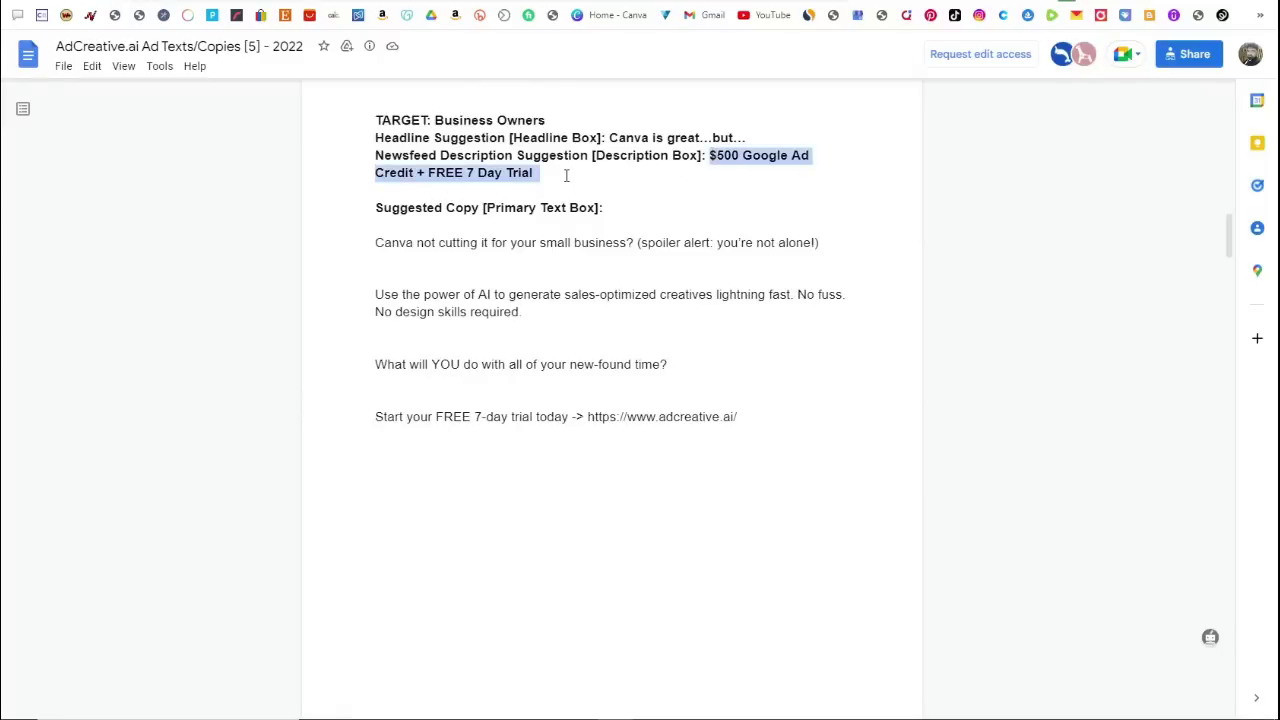
key(alt+Tab)
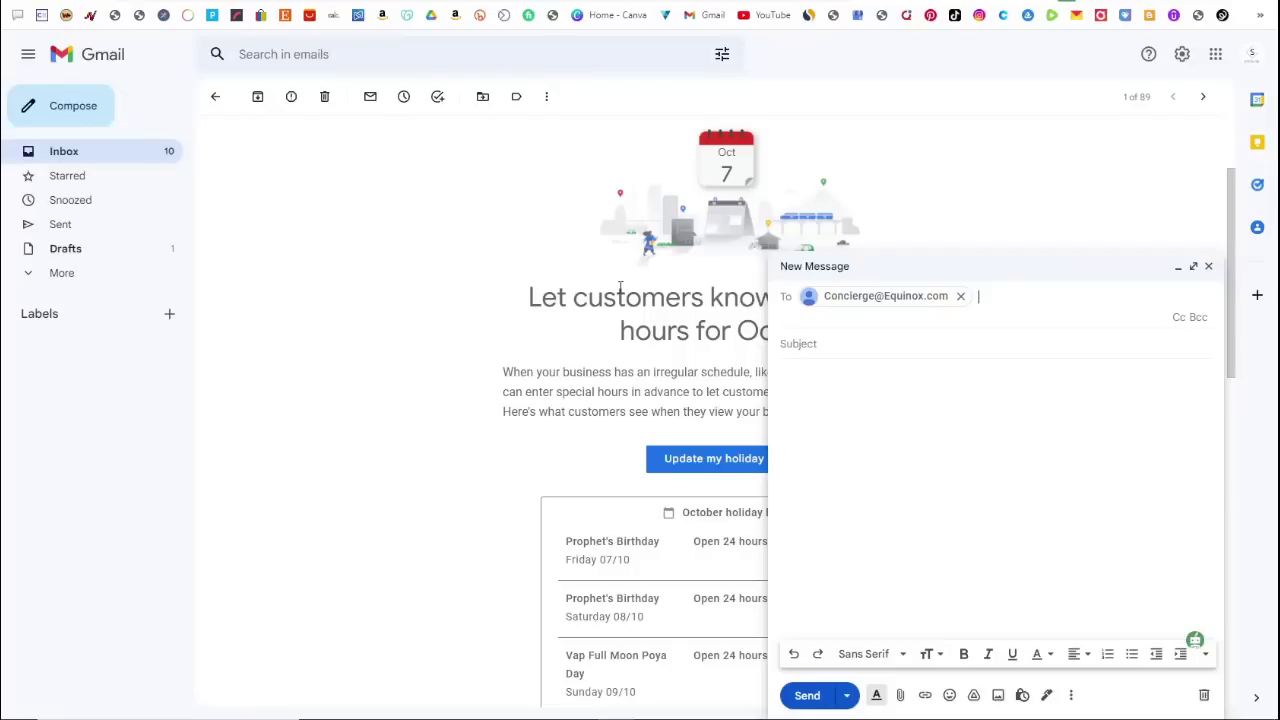
click(828, 344)
key(ctrl+v)
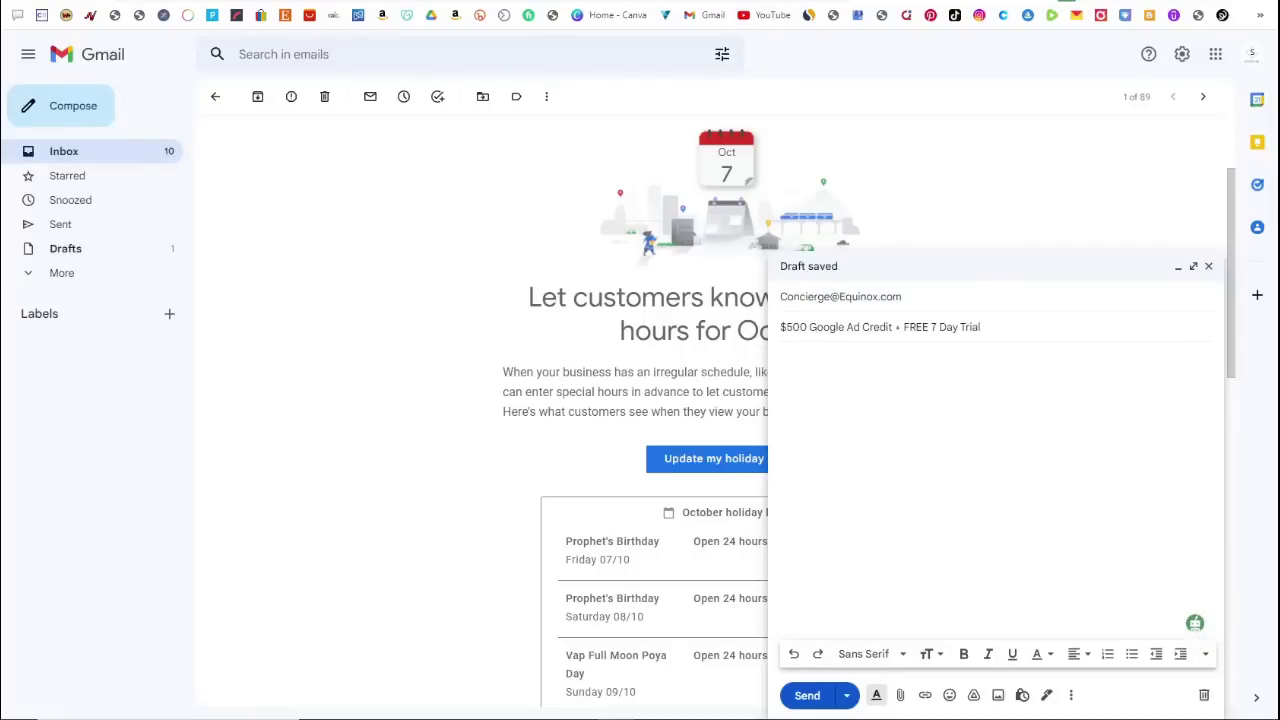
Copy the suggested Business Owners primary text, from "Canva not cutting it" through the adcreative.ai link, into the e-mail body.
key(alt+Tab)
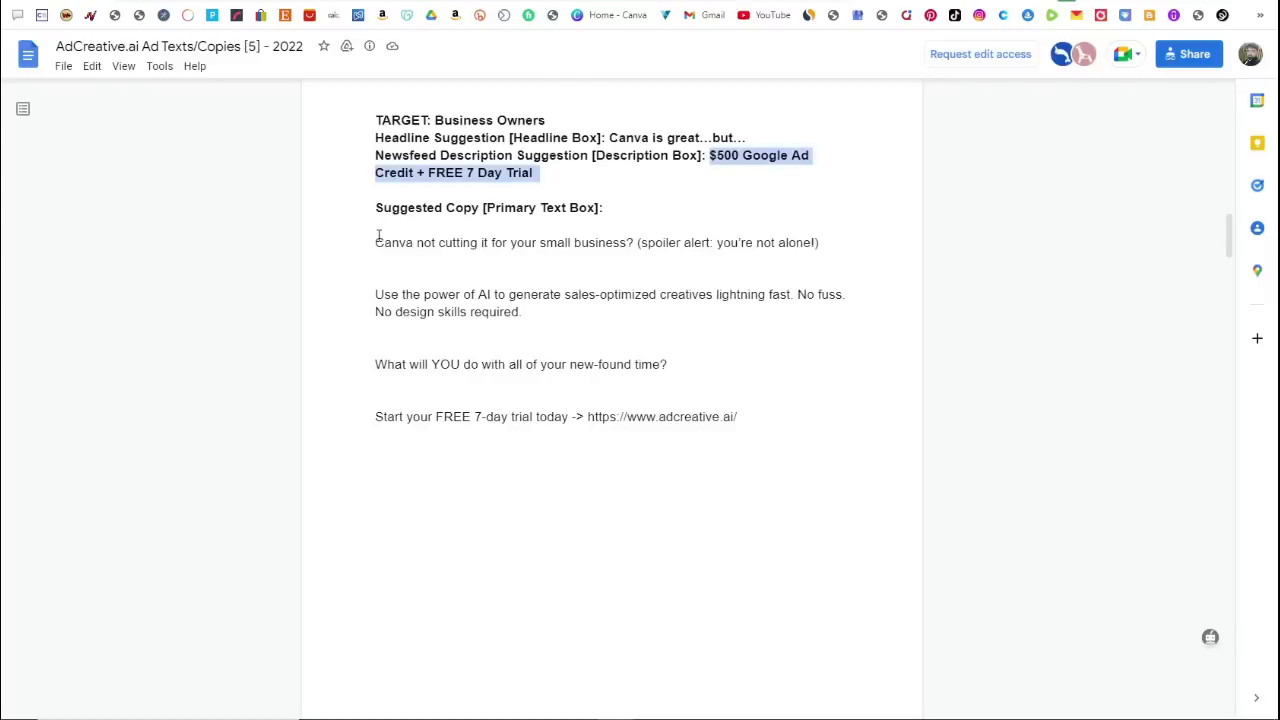
drag(378, 236, 756, 421)
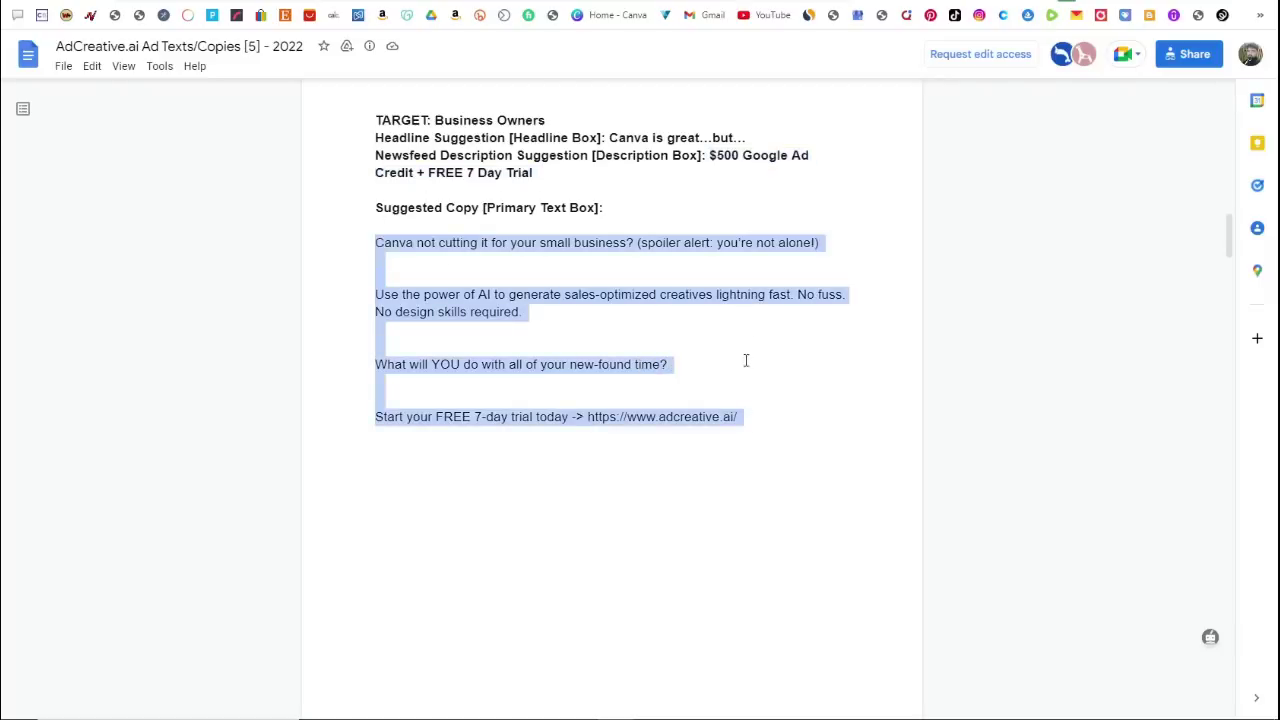
key(alt+Tab)
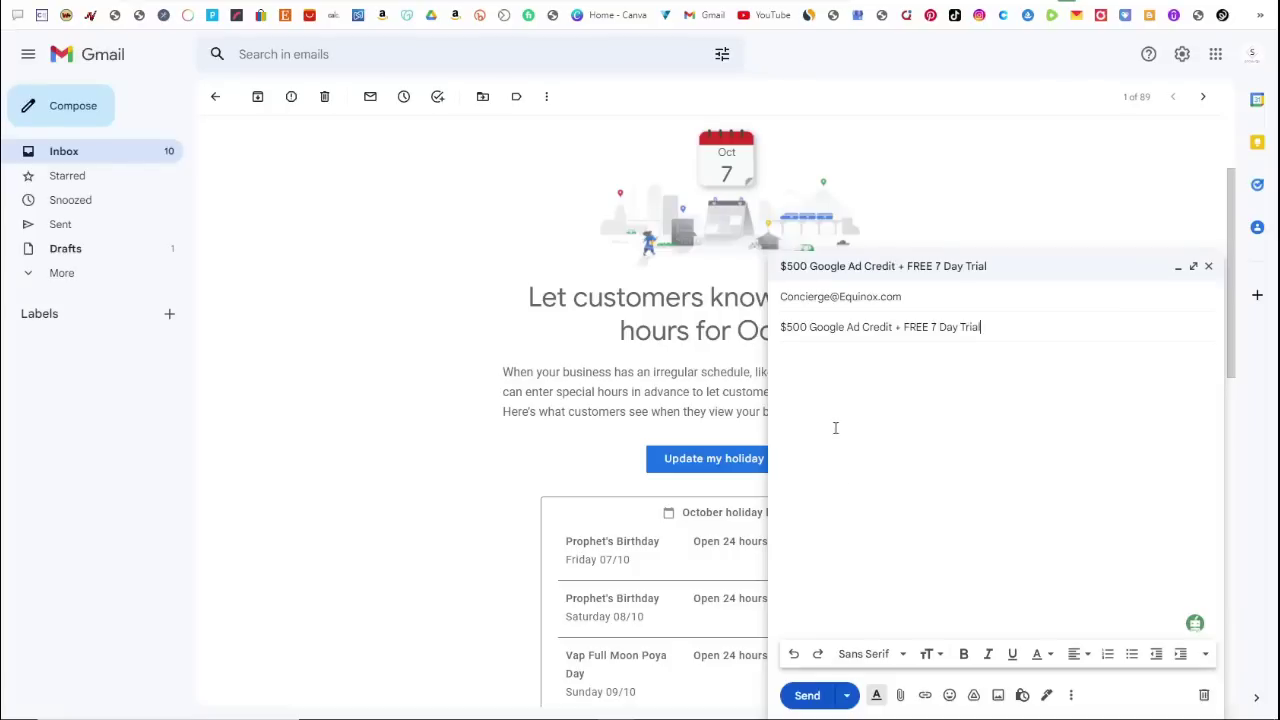
key(ctrl+v)
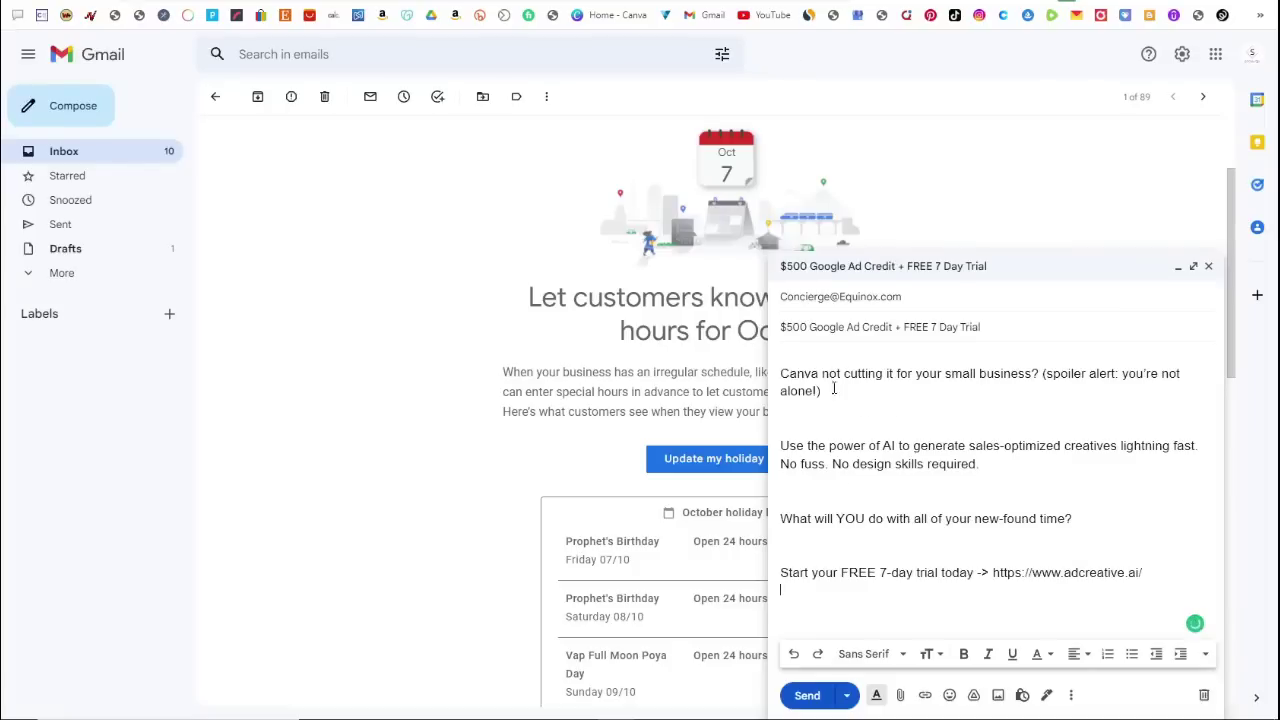
Add the greeting "Dear Sir," above the pasted copy, followed by a blank line.
click(783, 370)
key(Return)
click(788, 353)
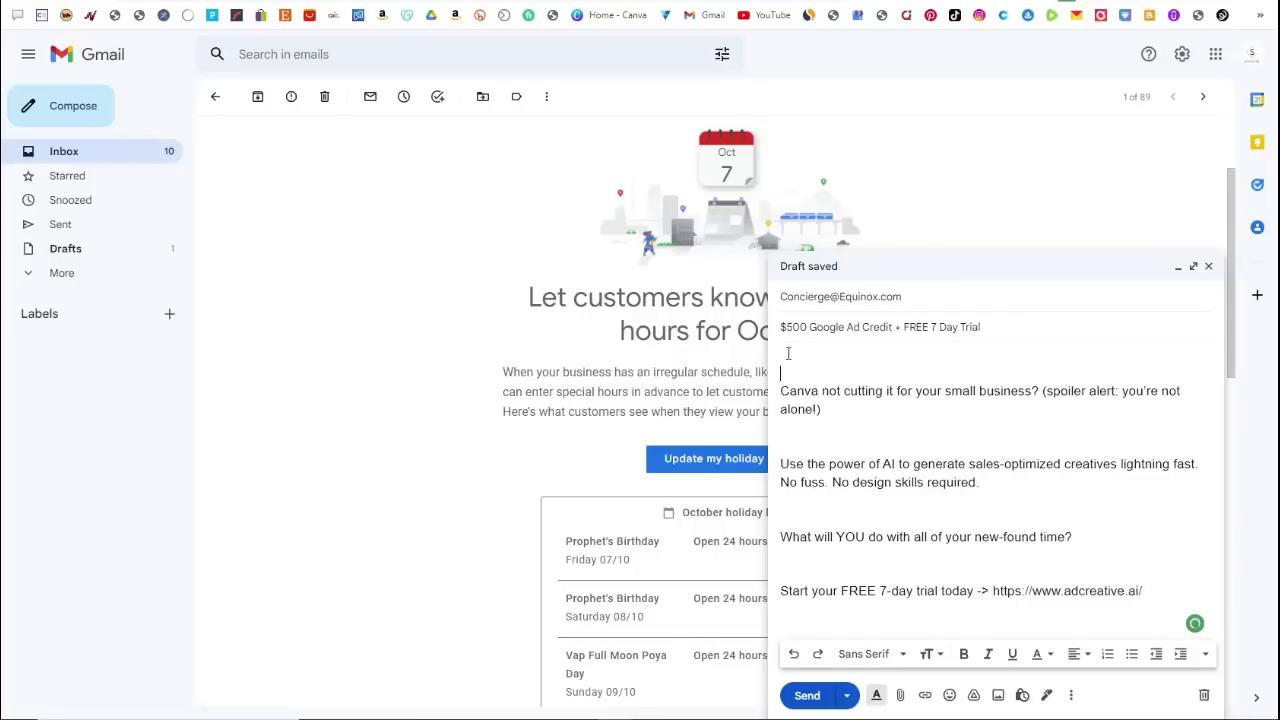
text(Dear Sir,)
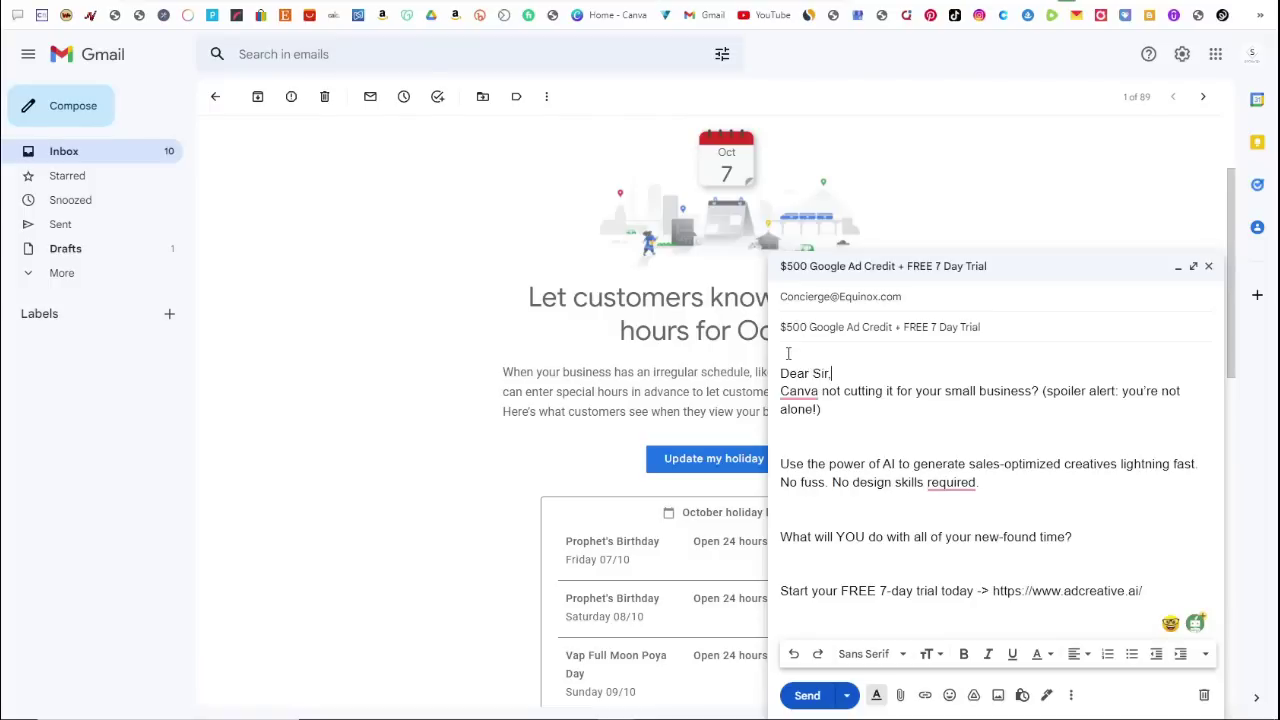
key(Return)
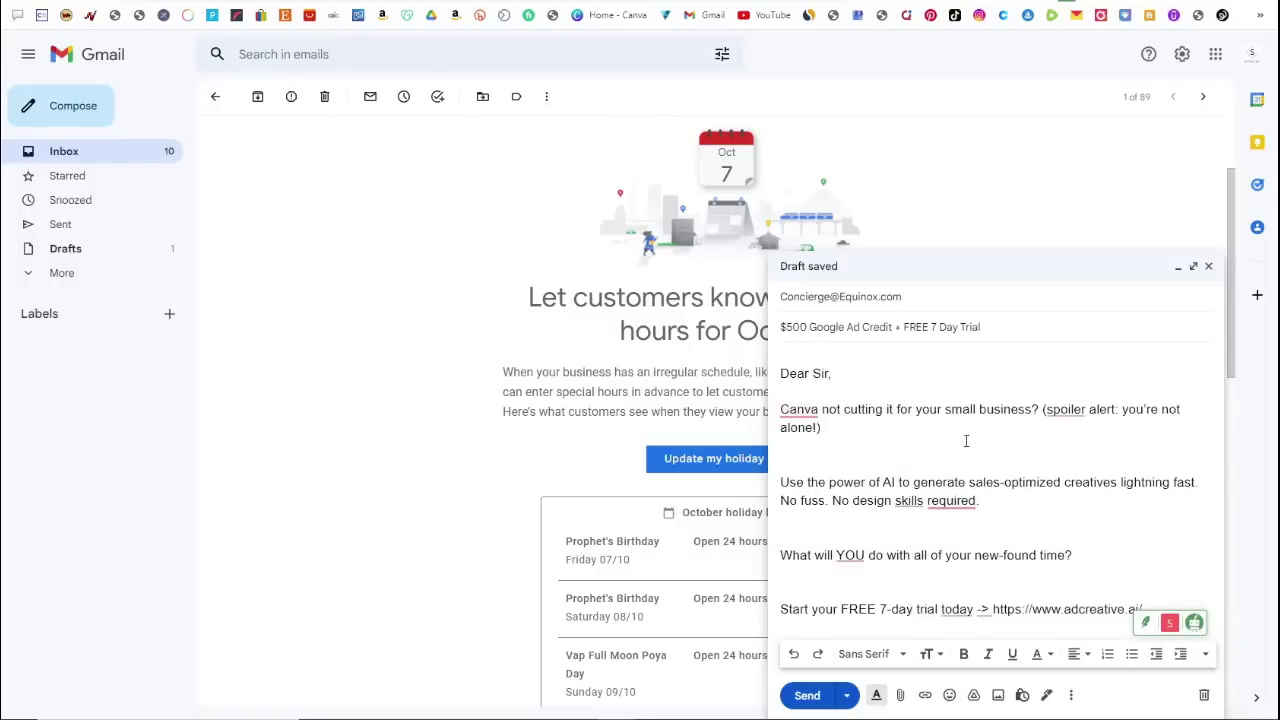
Tighten the spacing between the e-mail's paragraphs and change "YOU" to "you" in the "What will" sentence.
key(BackSpace)
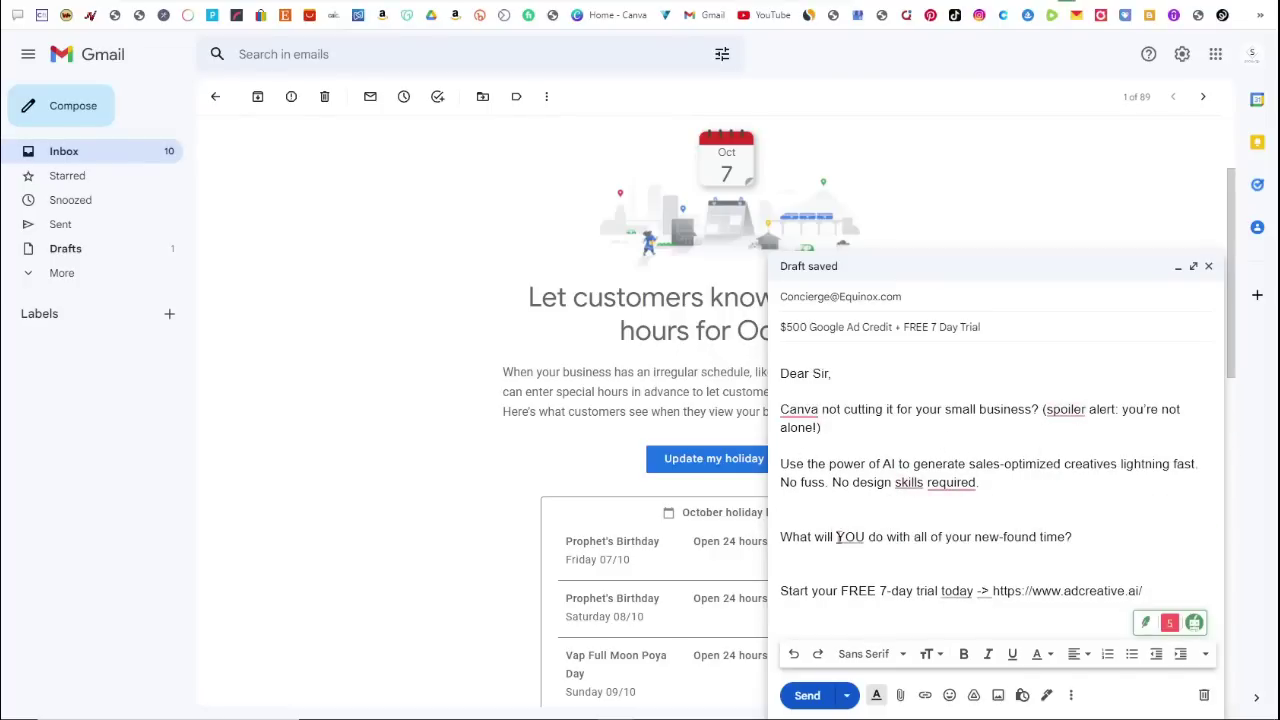
mouse_move(851, 537)
click(848, 576)
click(851, 510)
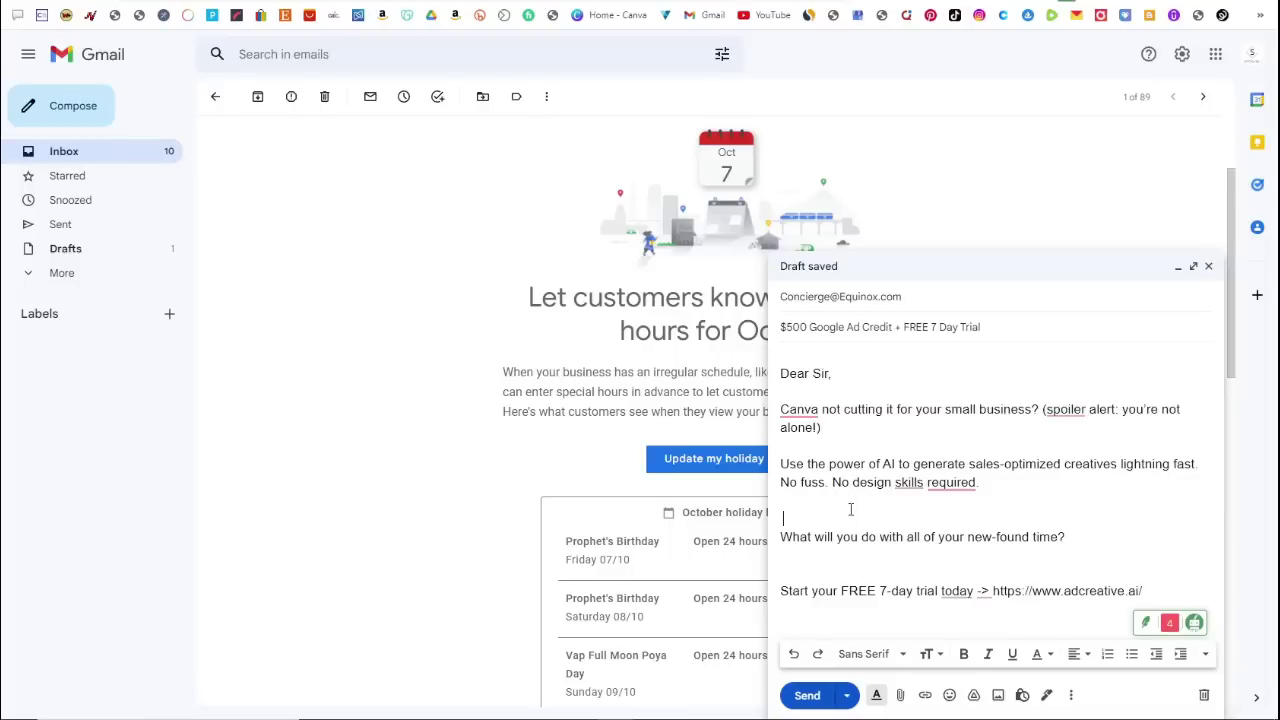
mouse_move(950, 483)
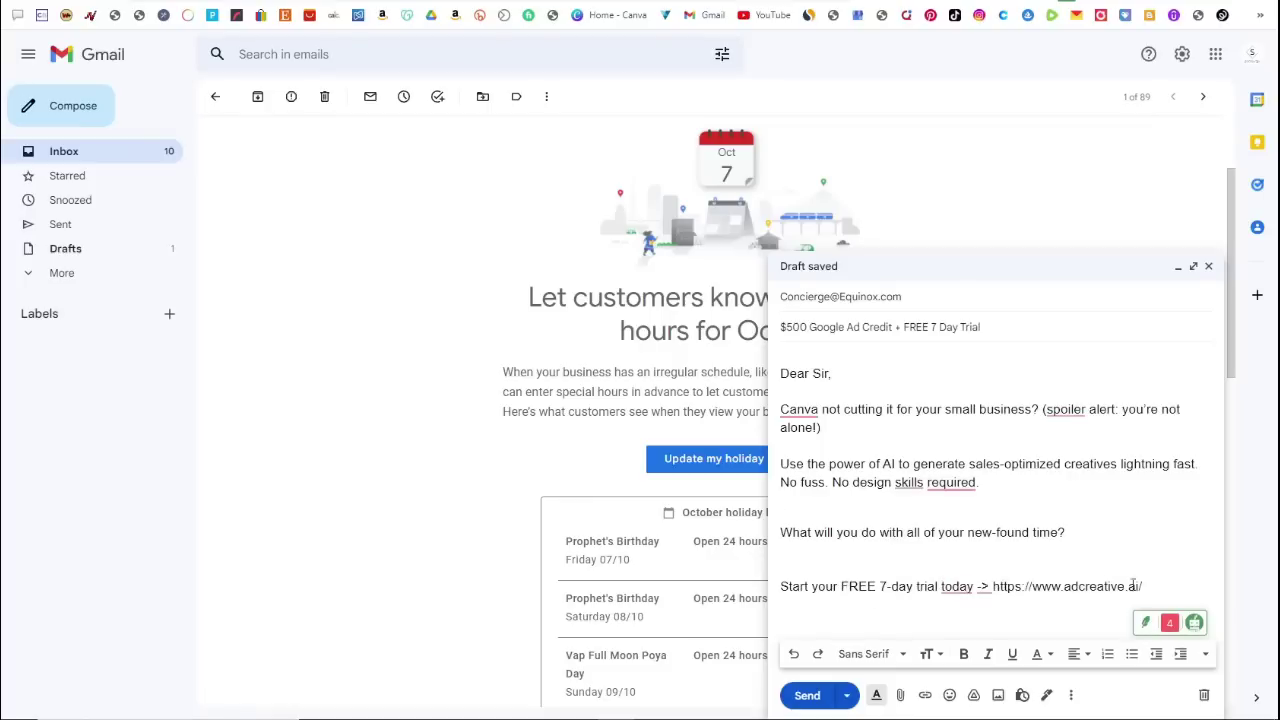
Replace the adcreative.ai link in the e-mail's trial line with a short link created in Bitly from the adcreative.grsm.io referral URL.
drag(1142, 586, 989, 586)
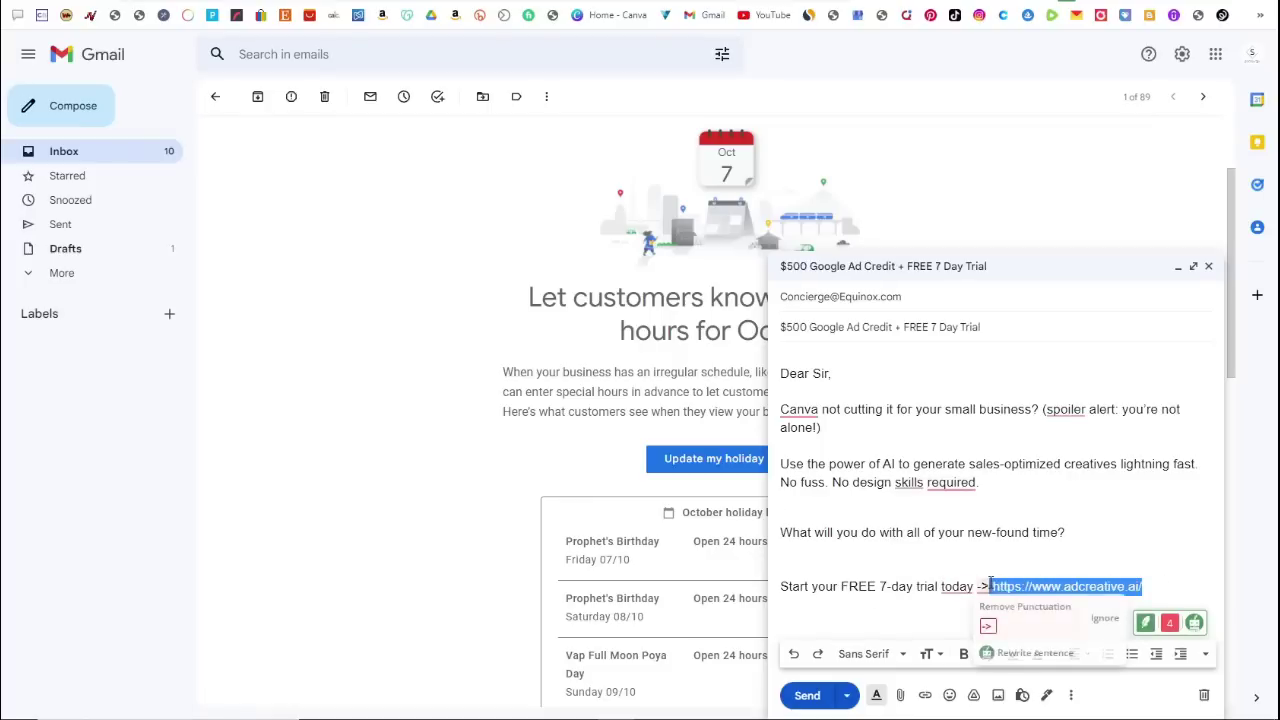
key(BackSpace)
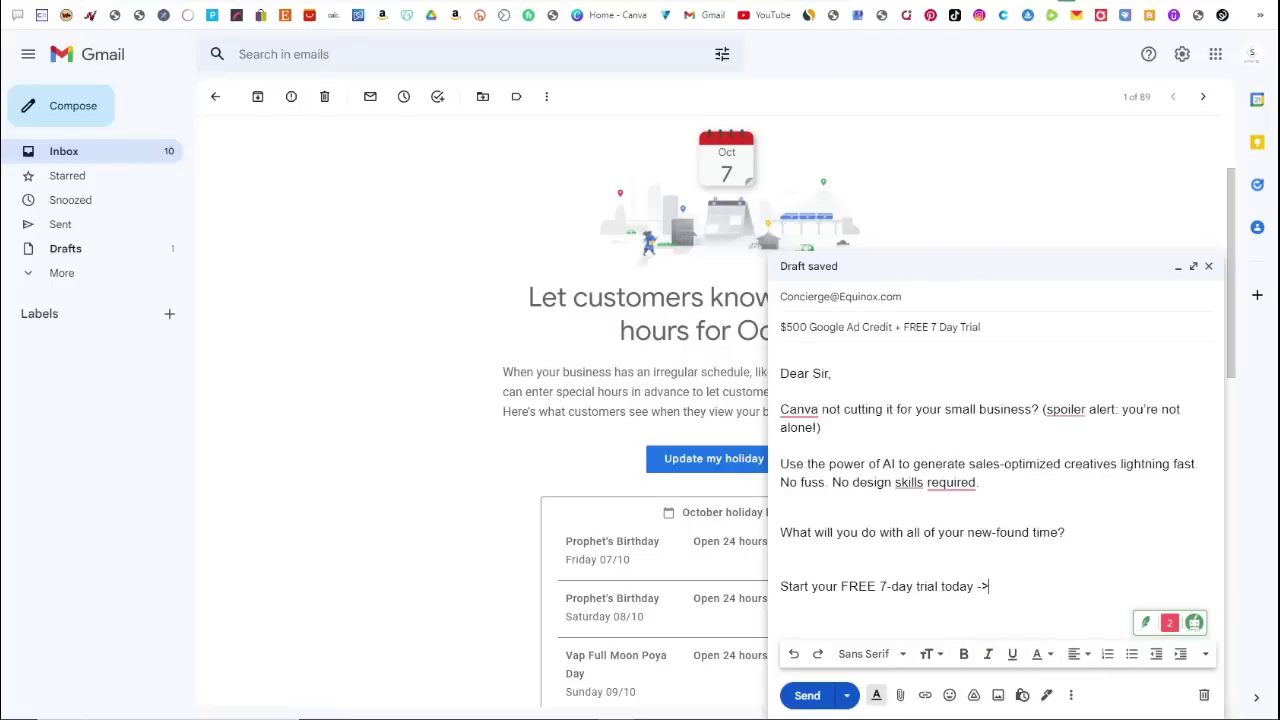
click(480, 15)
click(593, 468)
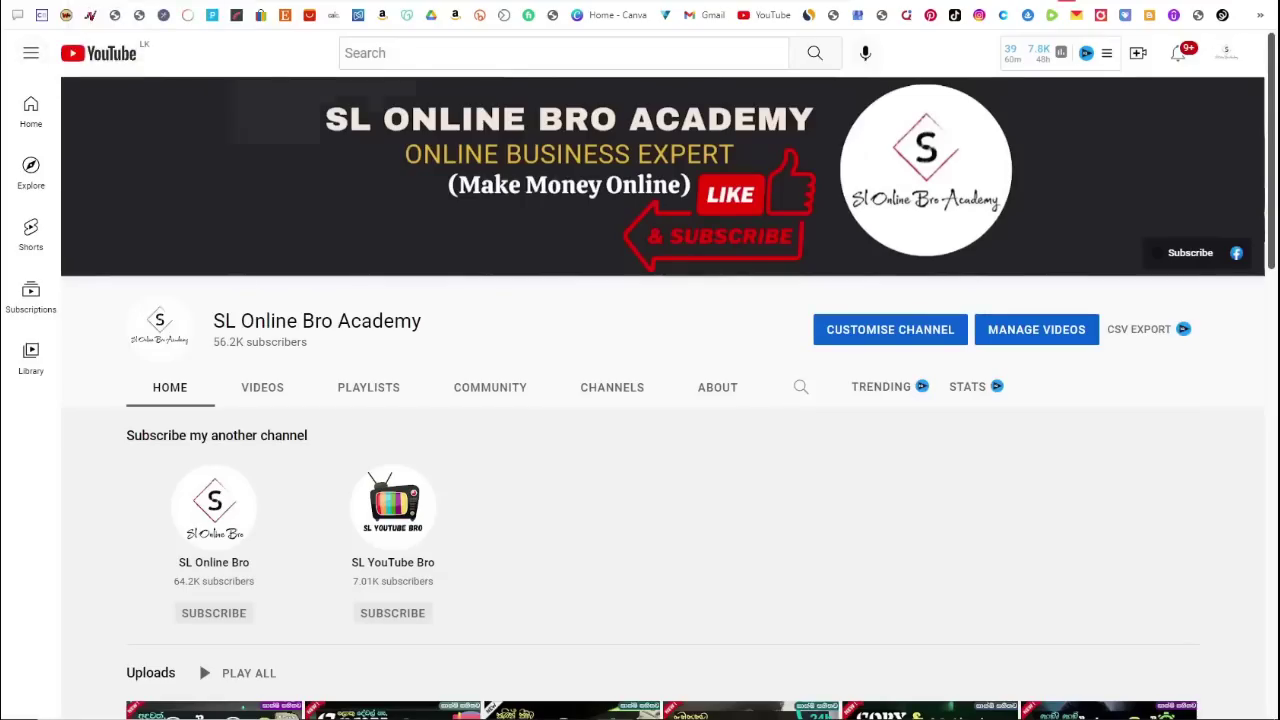
click(520, 0)
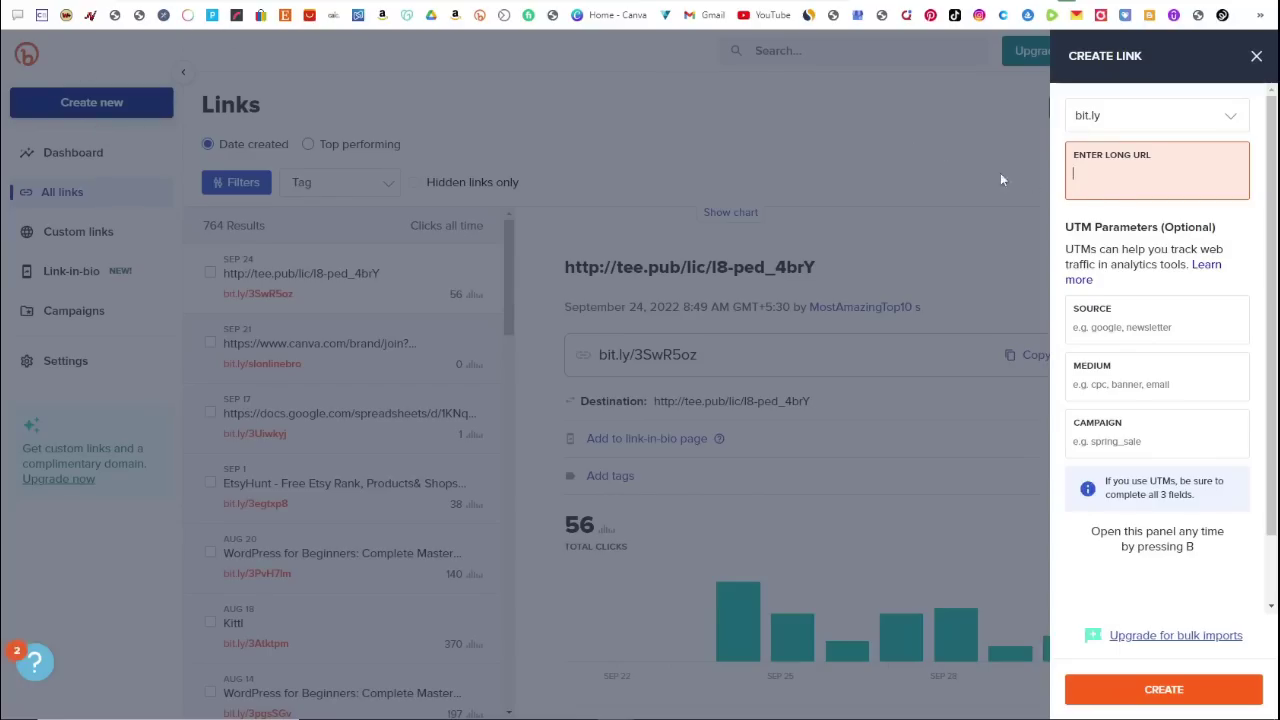
key(ctrl+v)
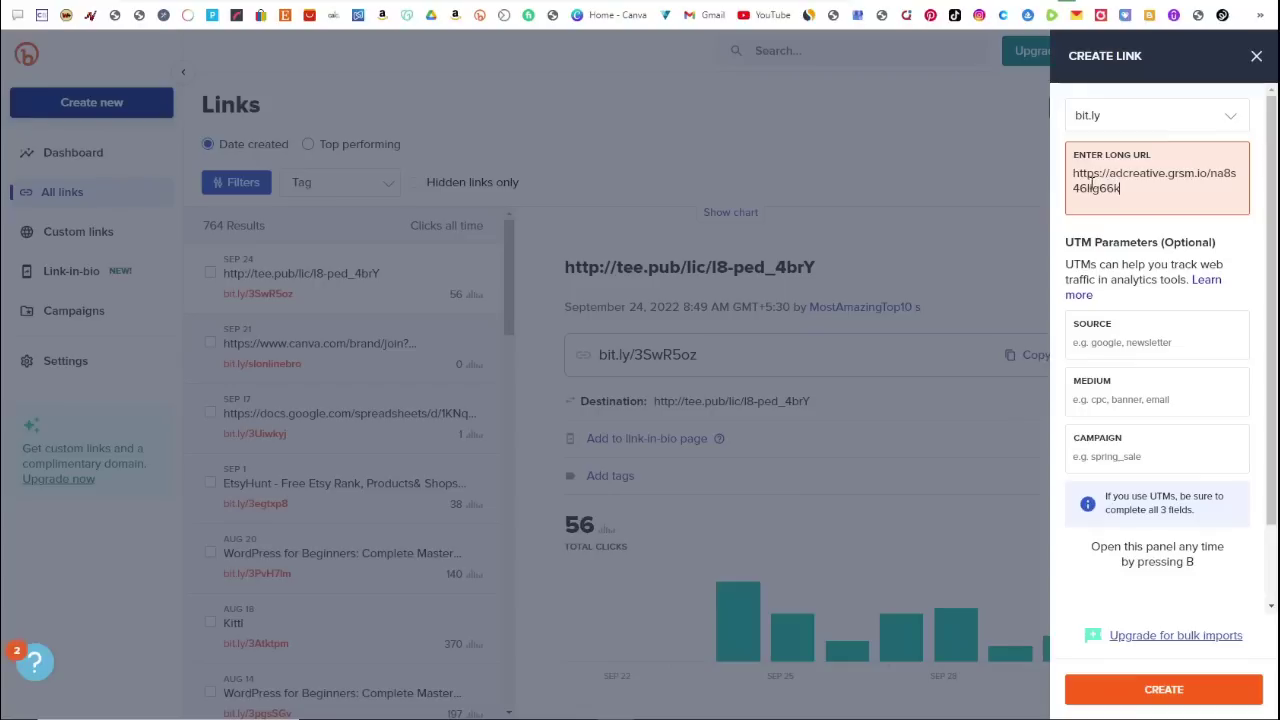
click(1163, 690)
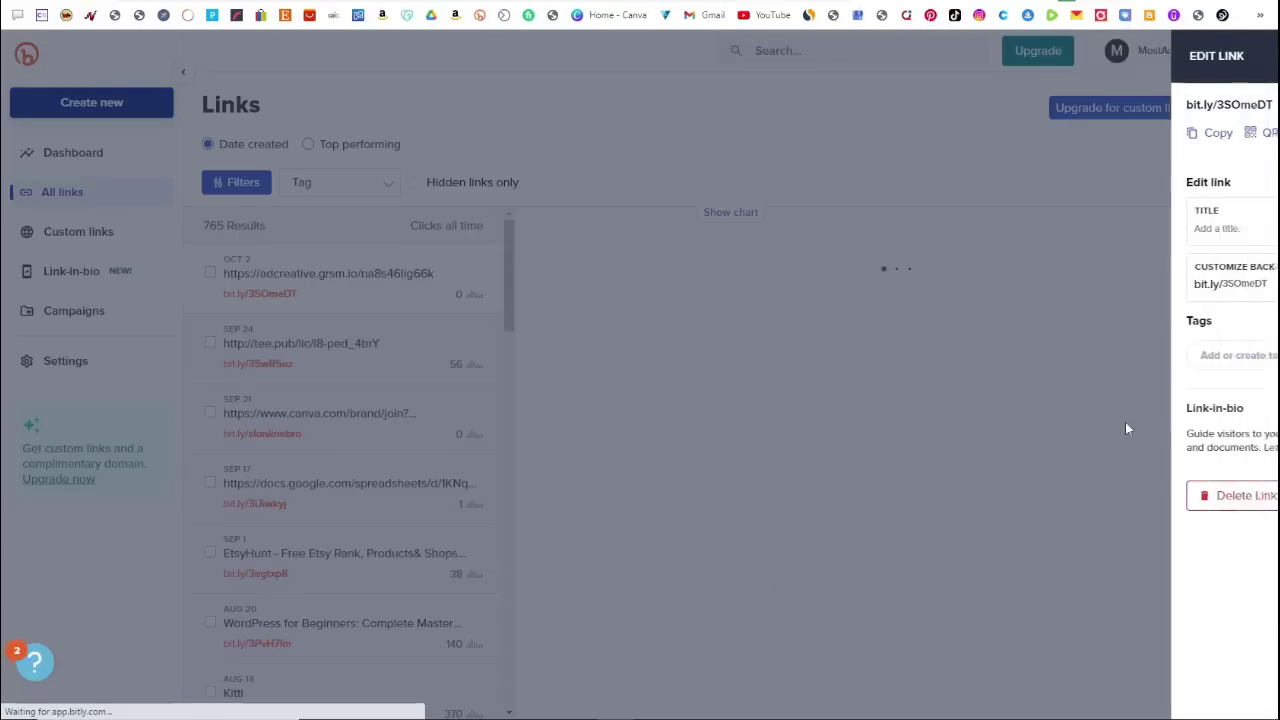
click(1090, 133)
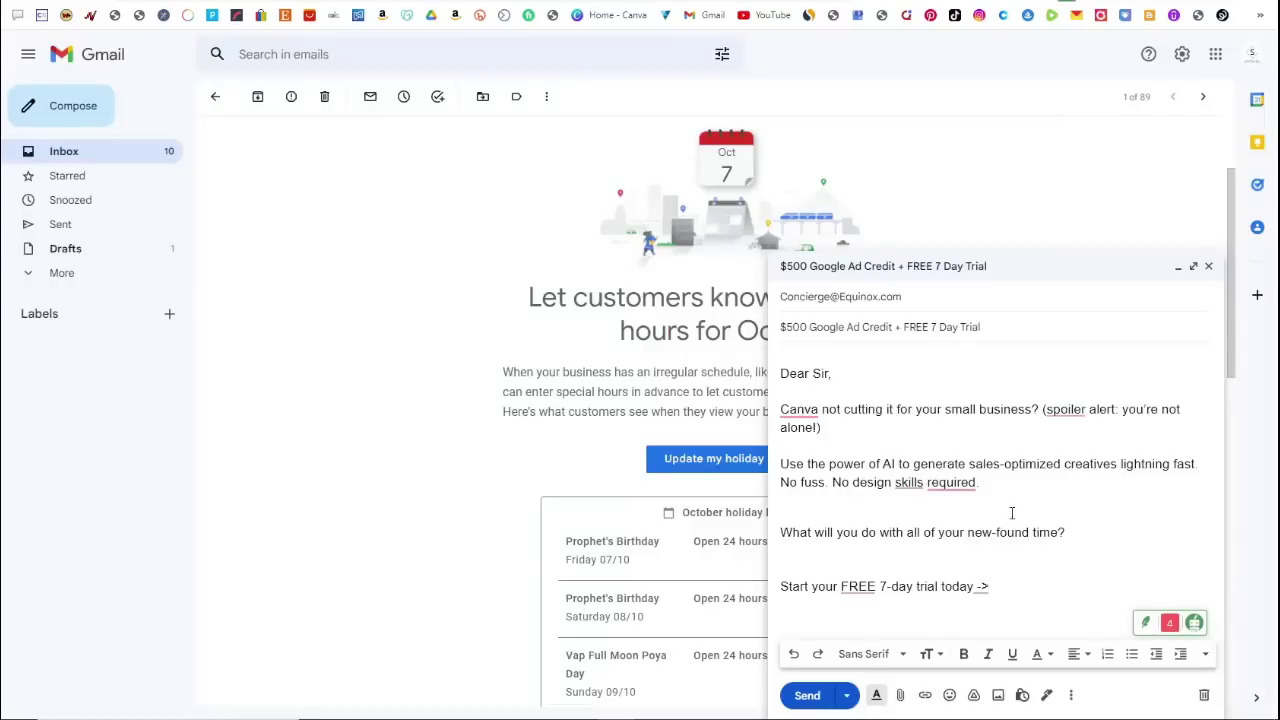
key(ctrl+v)
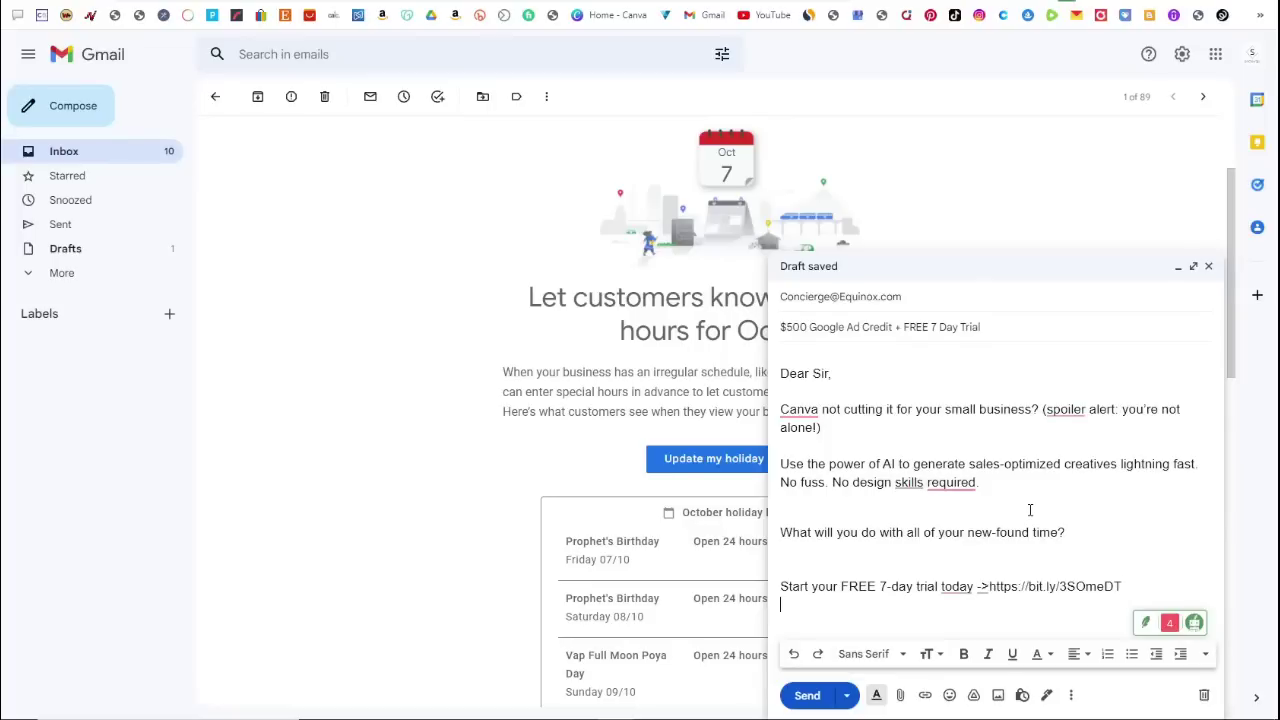
End the e-mail with "Best regards" and "SL Online Bro" on separate lines below the link, and send it.
key(Return)
text(Best re)
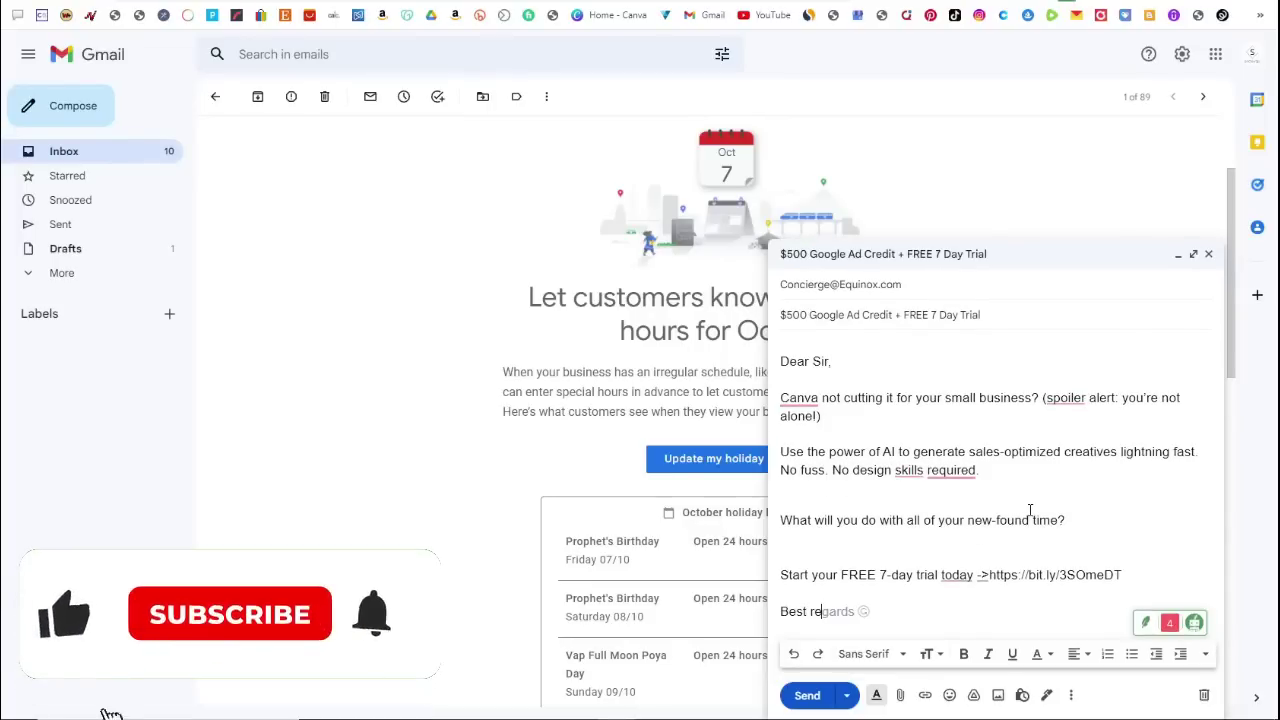
key(Tab)
key(Return)
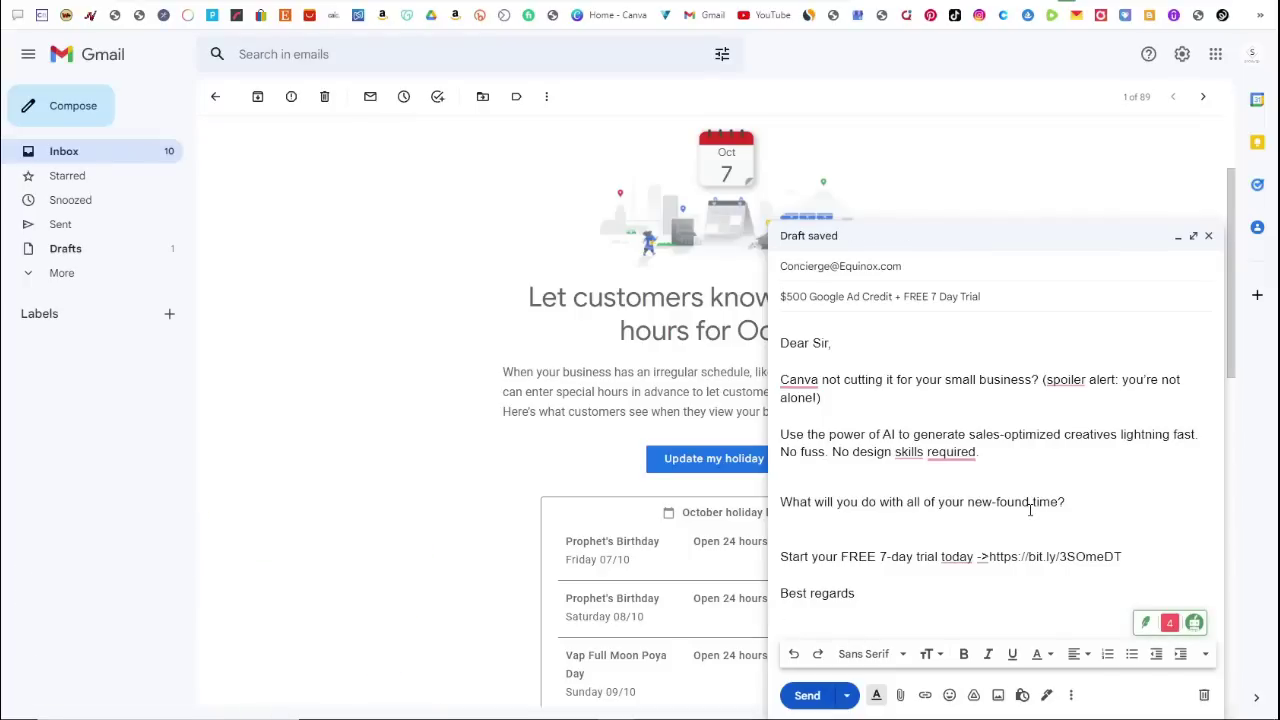
text(Pr)
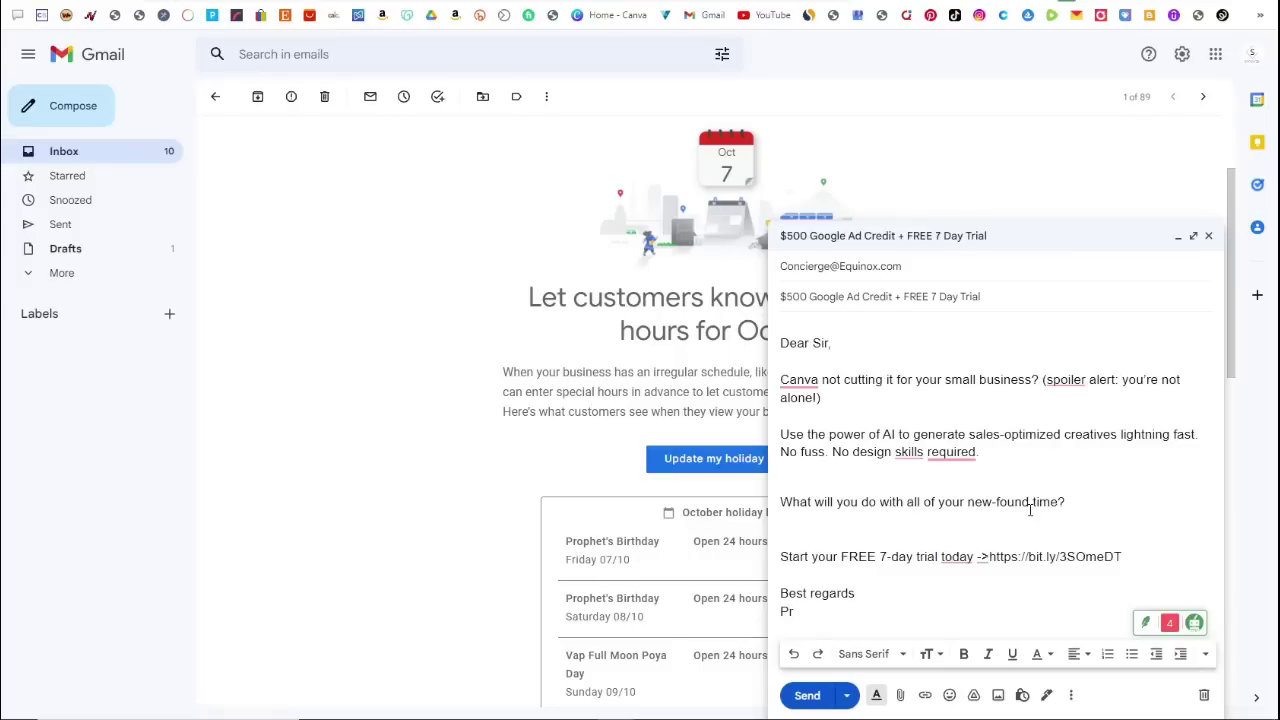
key(BackSpace)
key(BackSpace)
text(SL Online Brp)
key(BackSpace)
text(o)
click(807, 696)
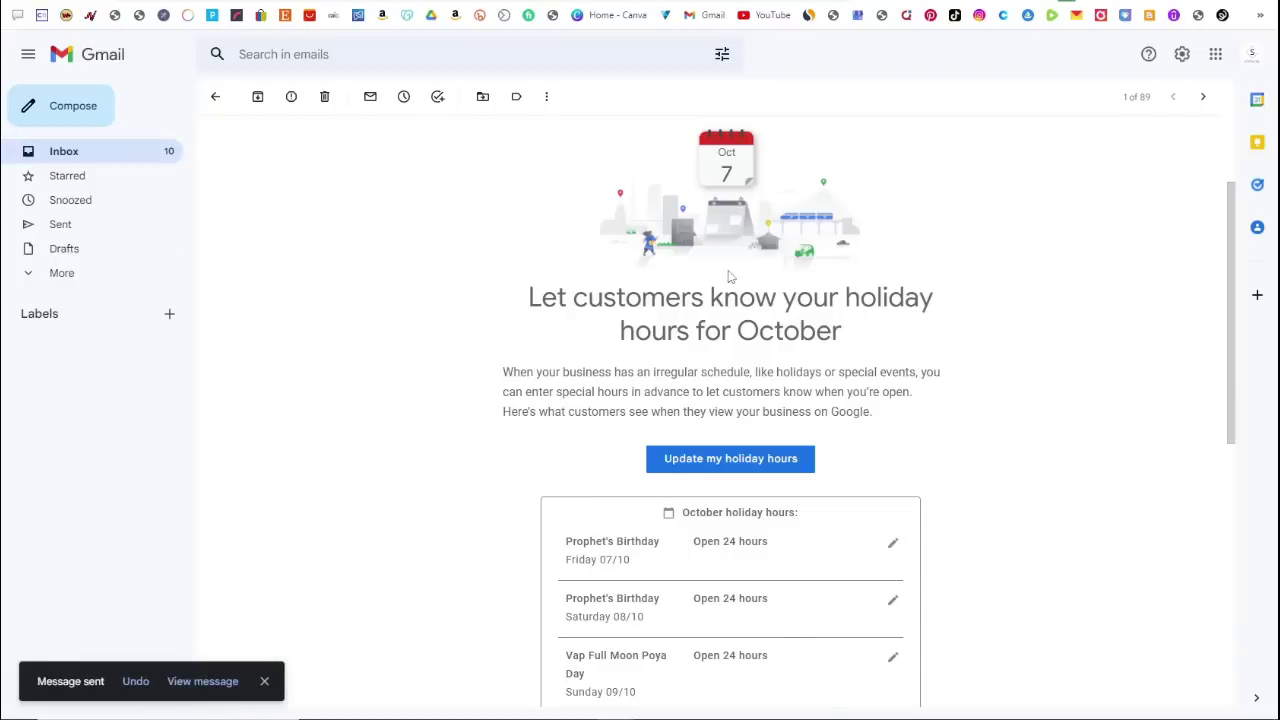
Revisit the businesses' contact pages, AdCreative.ai's partner payout and bonus for 100 paid sign-ups, and the "gym in new york" search results.
key(ctrl+Tab)
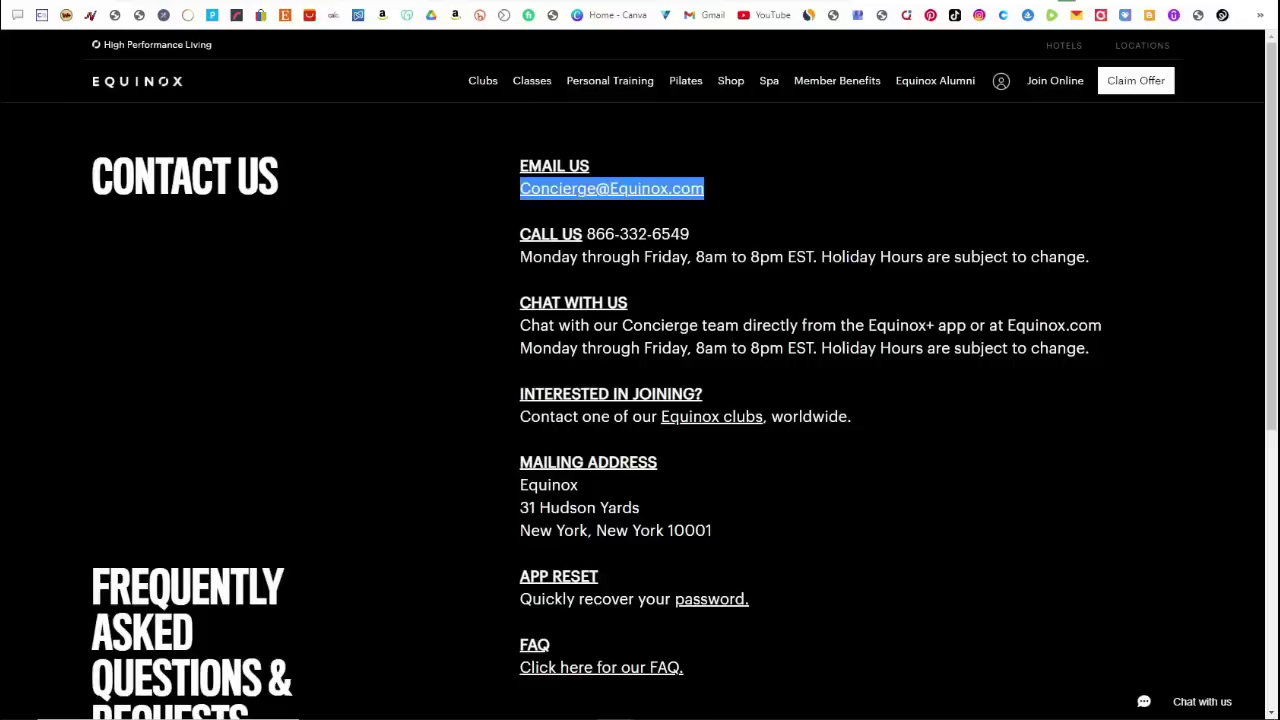
key(ctrl+Tab)
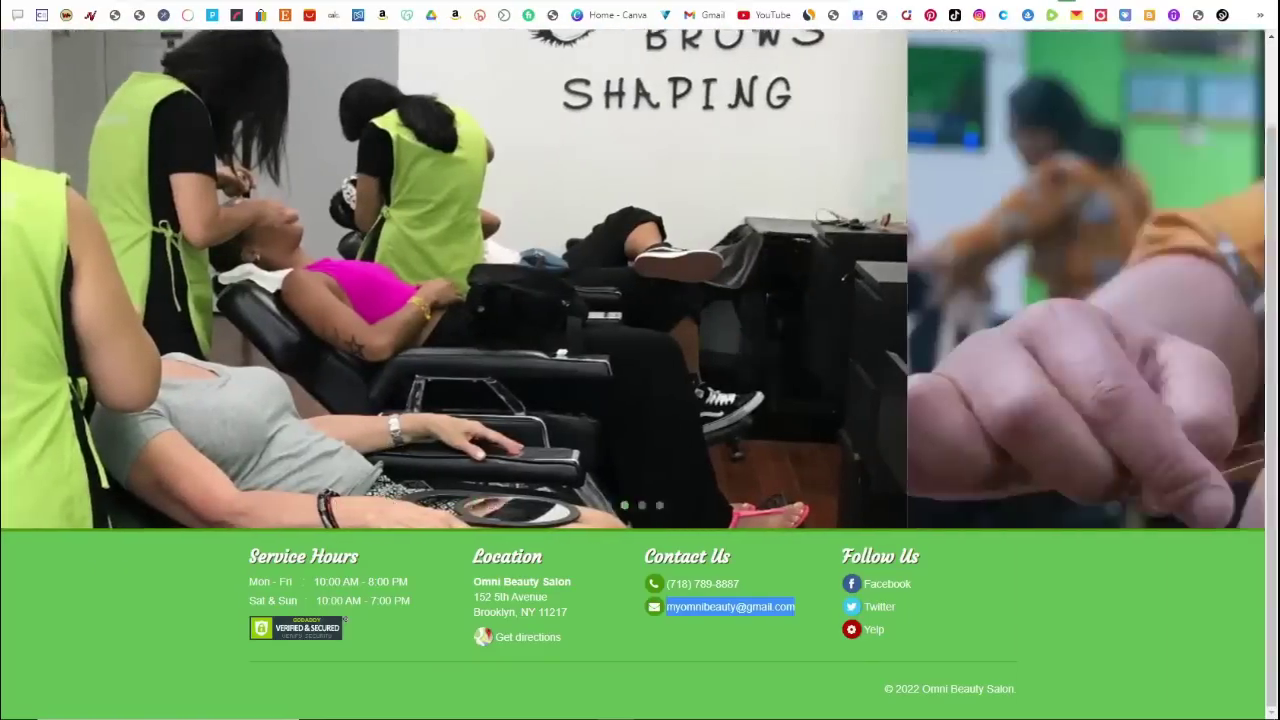
key(ctrl+Tab)
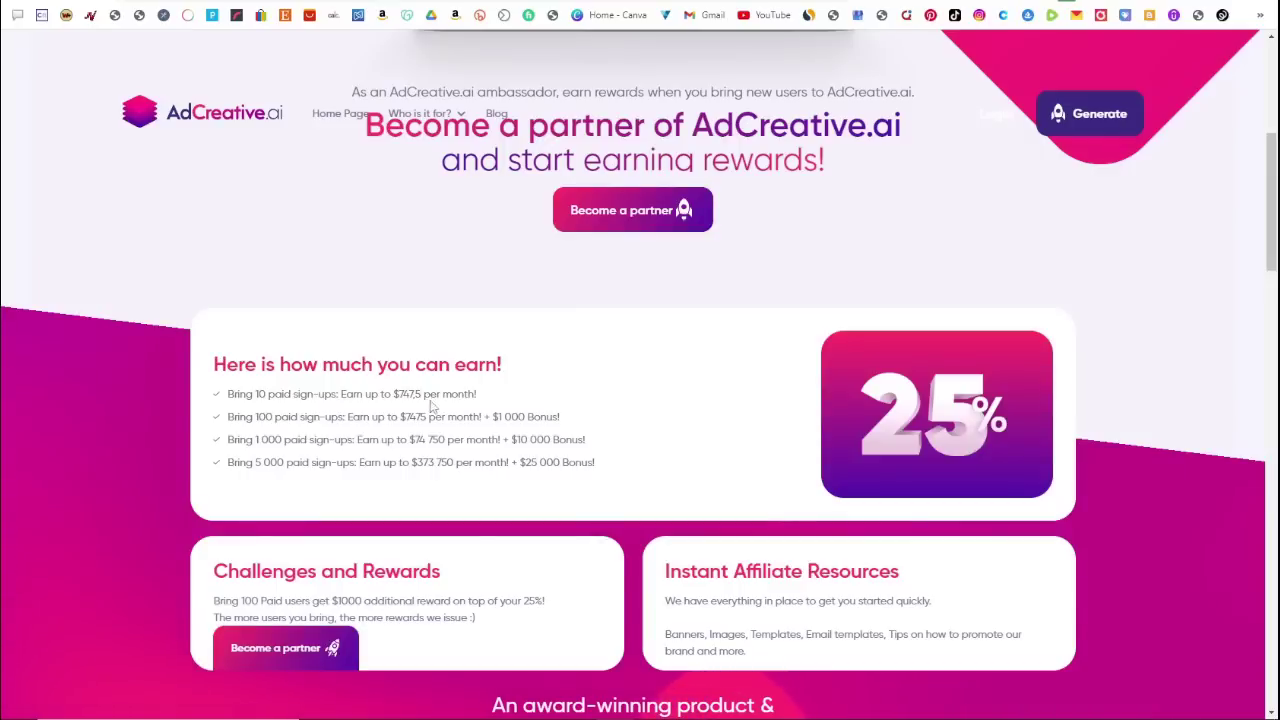
drag(403, 416, 428, 417)
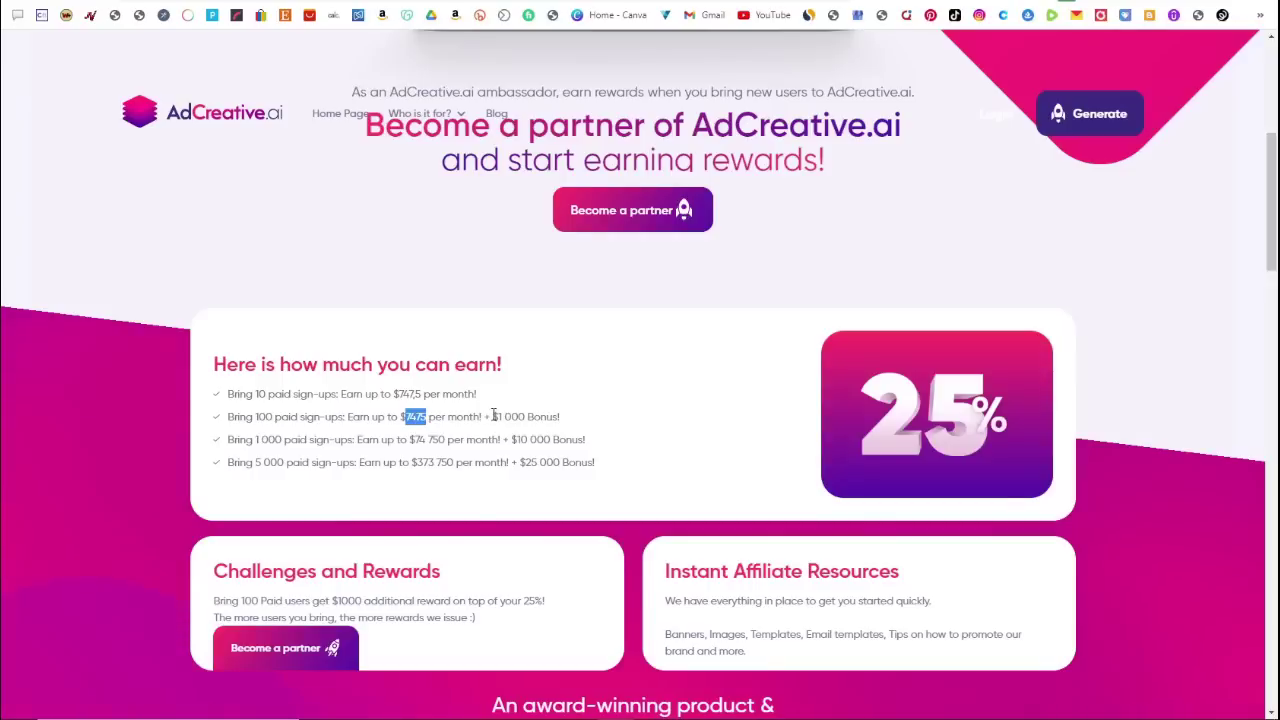
drag(492, 417, 567, 421)
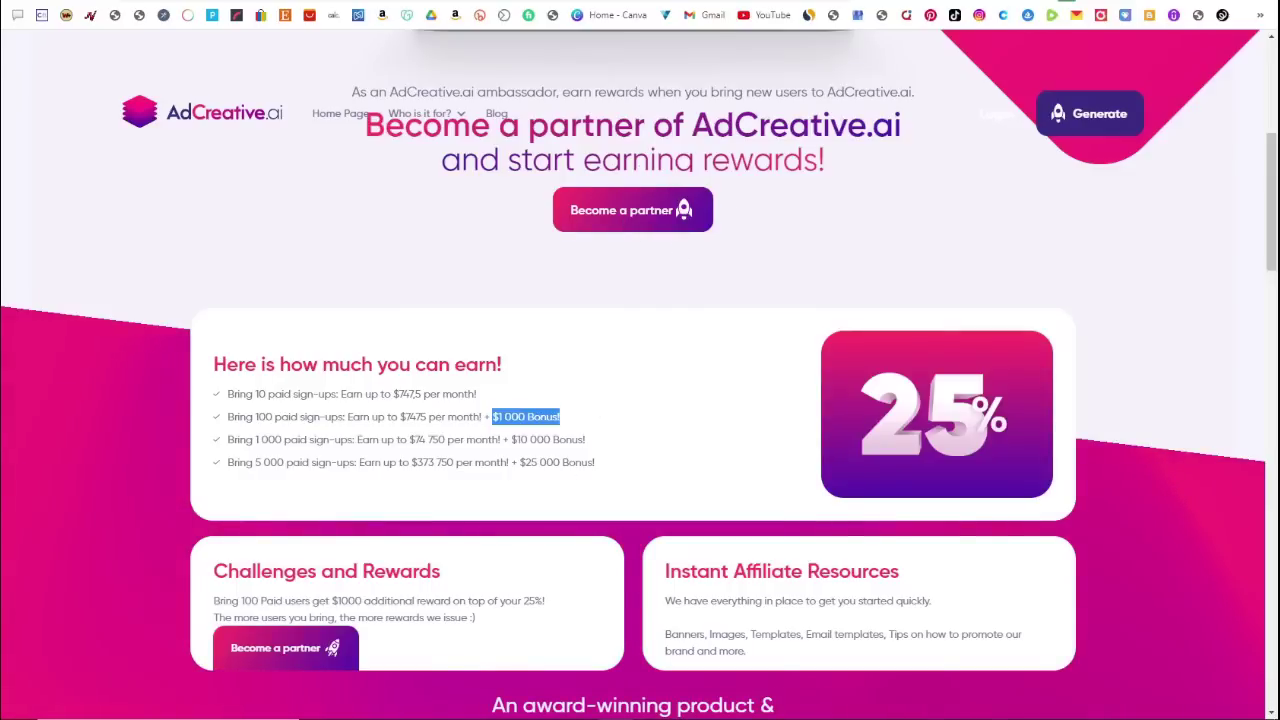
click(660, 2)
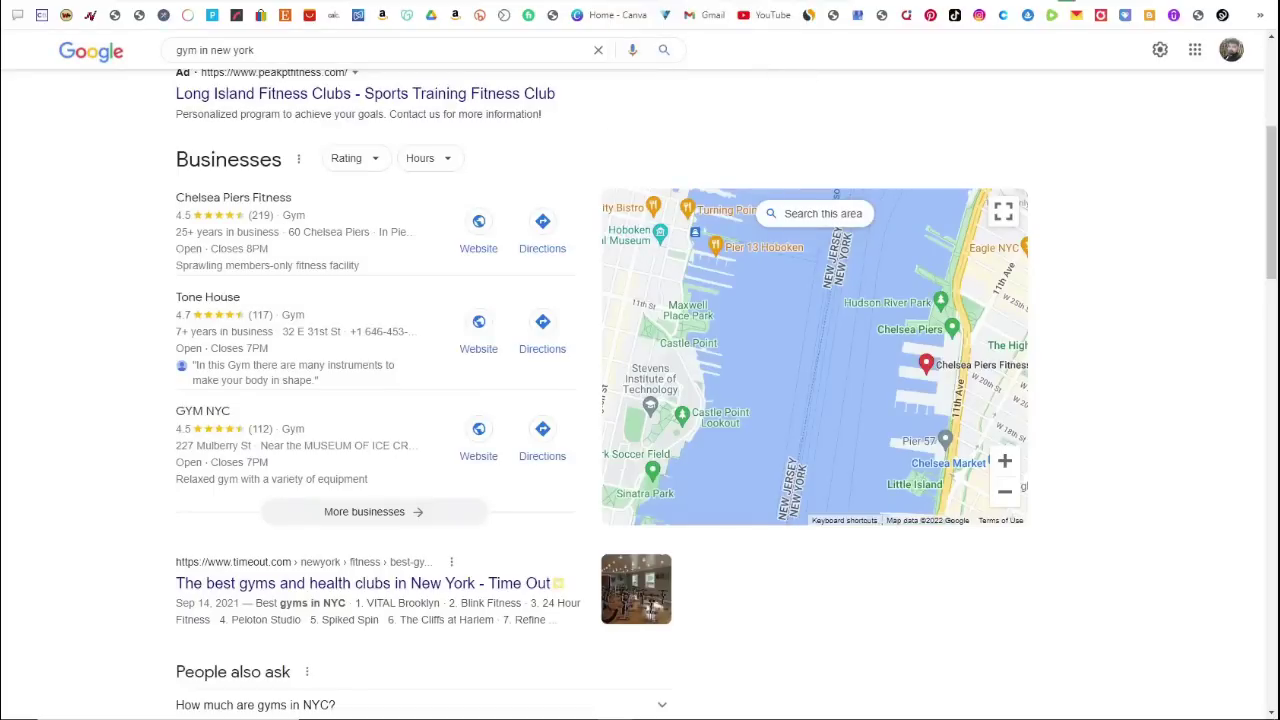